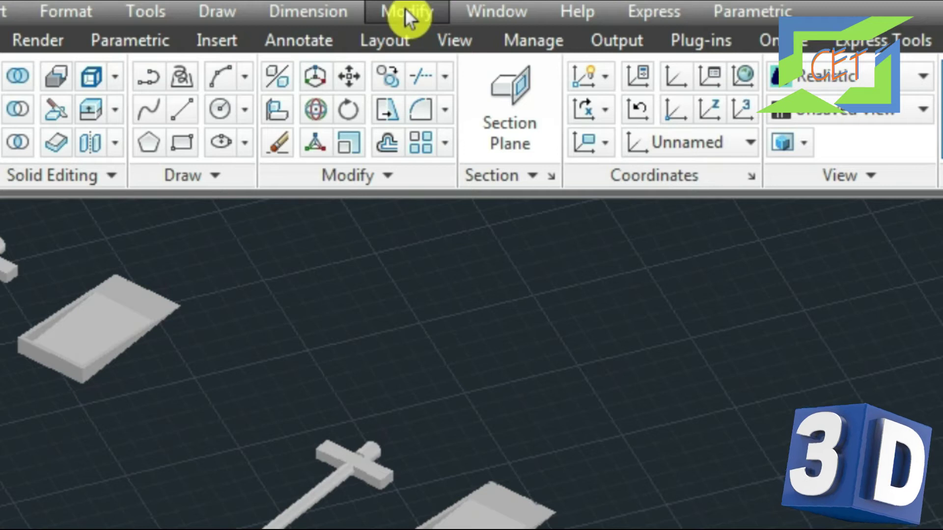
- Launch 3D Align from the Modify > 3D Operations menu
click(404, 7)
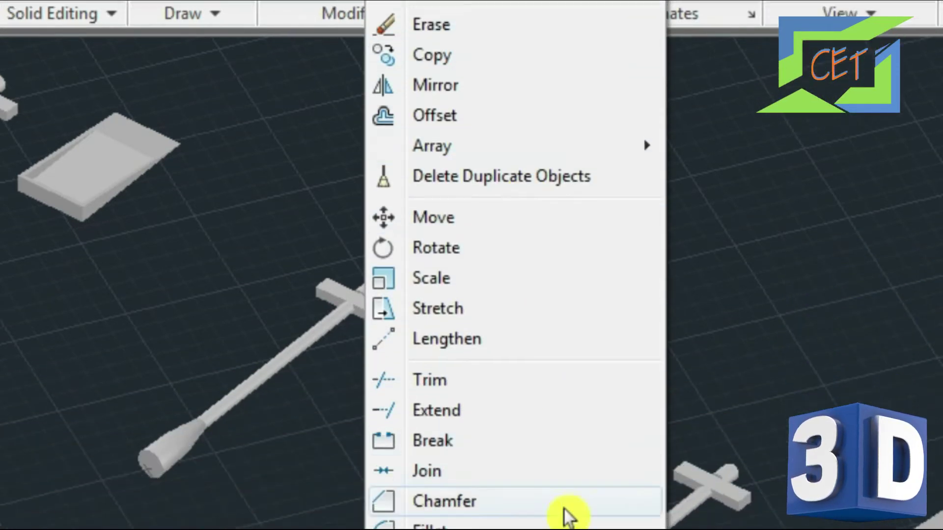
mouse_move(464, 451)
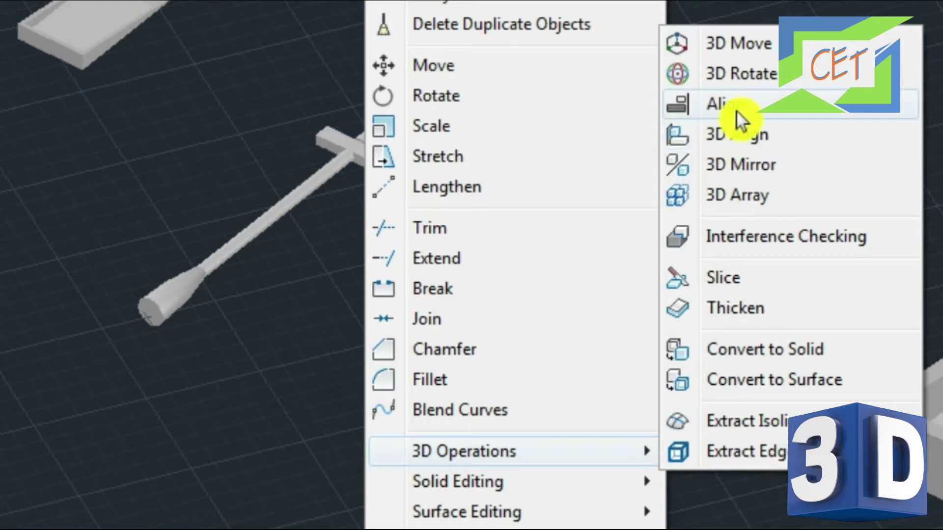
click(820, 135)
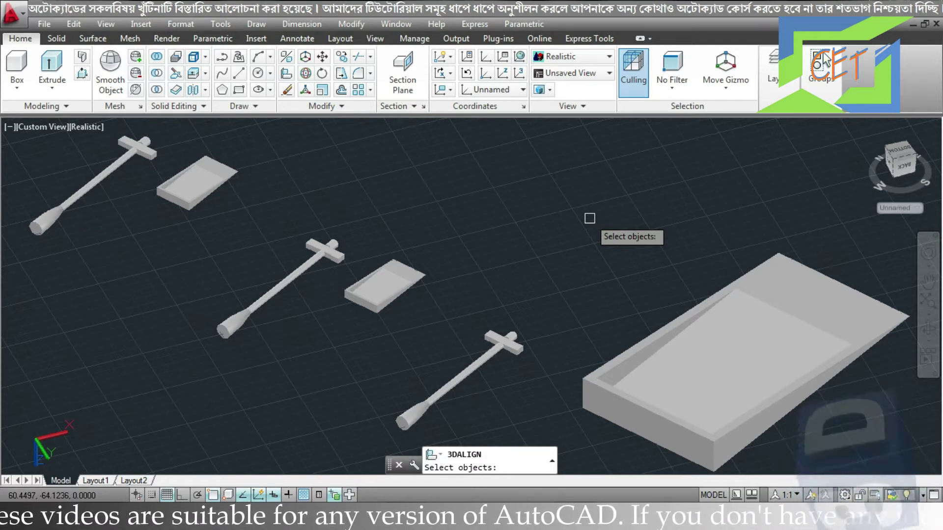
- Zoom to the middle handle and select its tray as the only object to align
scroll(474, 320, up, 2)
scroll(490, 339, up, 3)
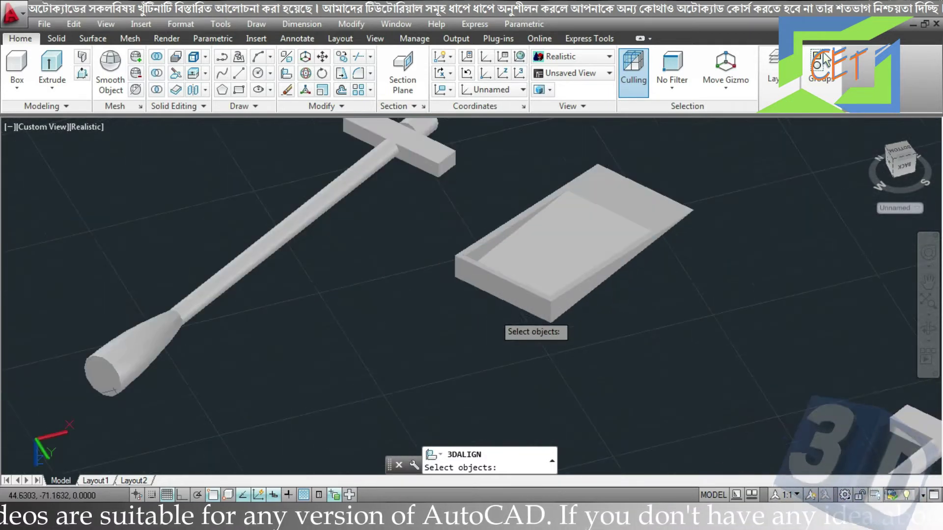
middle_drag(437, 315, 453, 373)
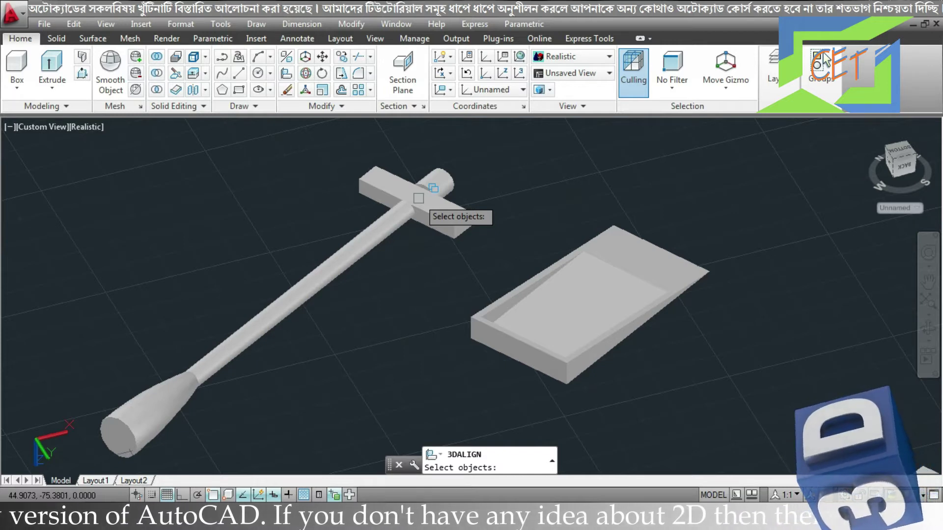
click(530, 316)
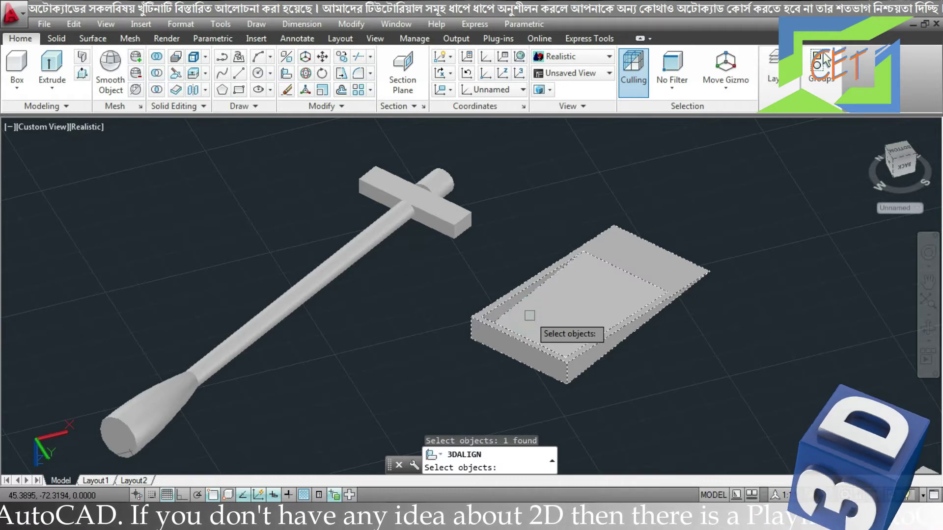
key(Return)
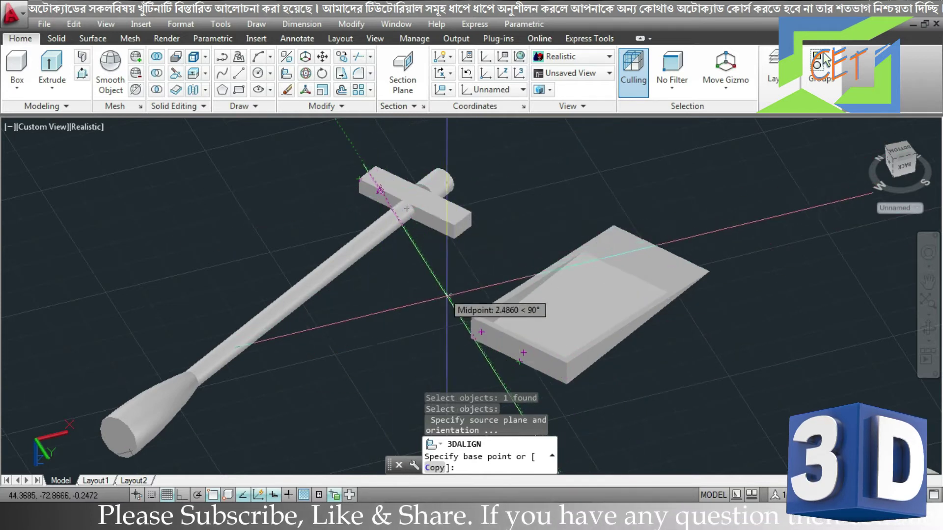
- Map three tray corners onto three cross-bar points, standing the tray upright on the handle
click(473, 338)
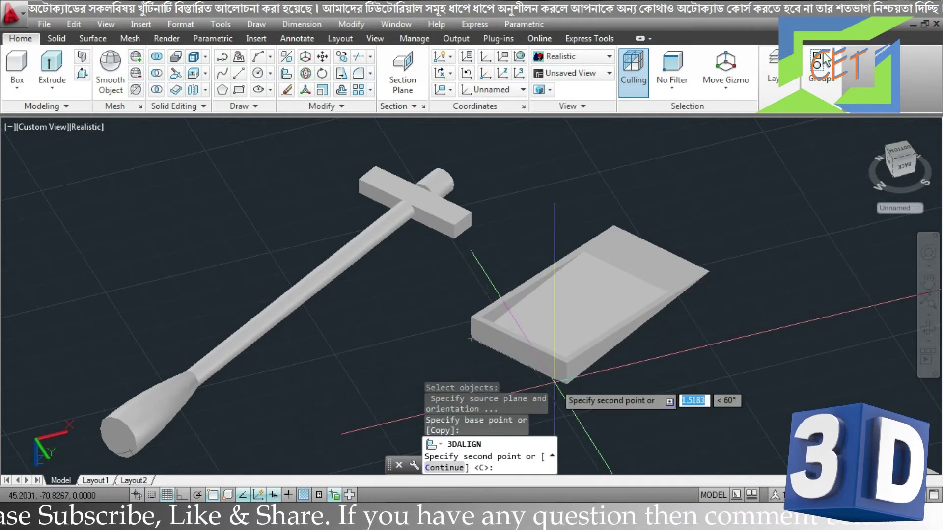
click(564, 383)
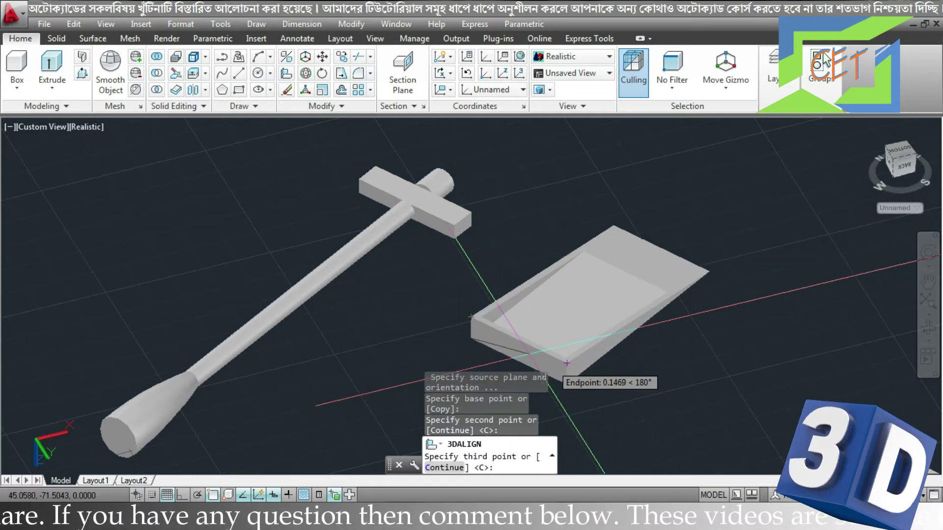
click(473, 318)
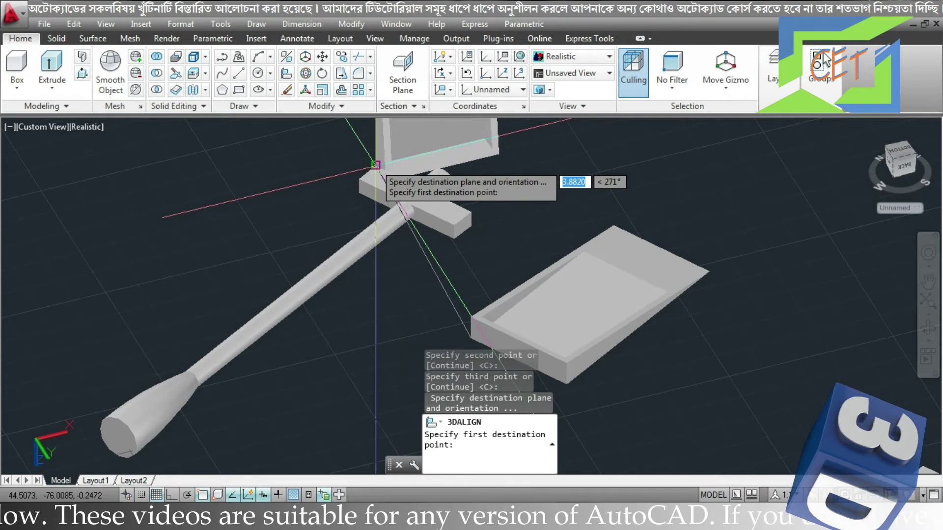
click(376, 165)
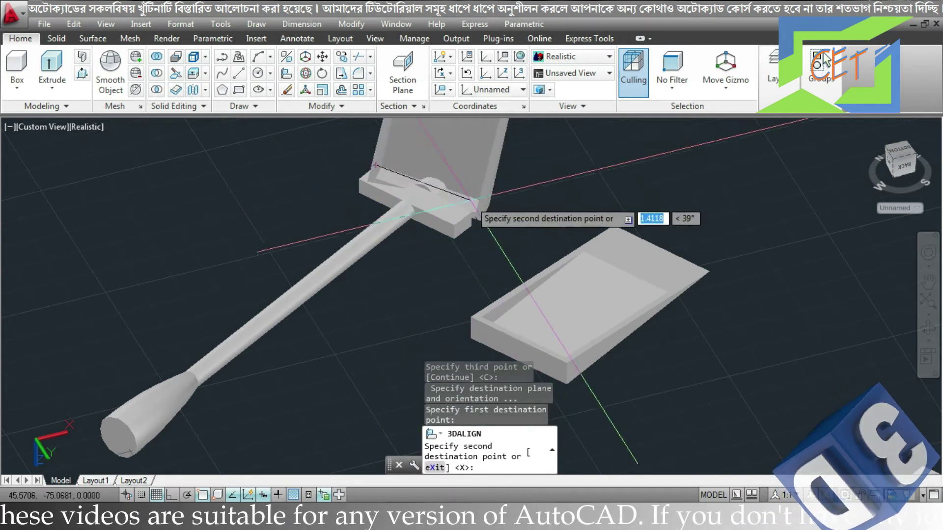
click(469, 209)
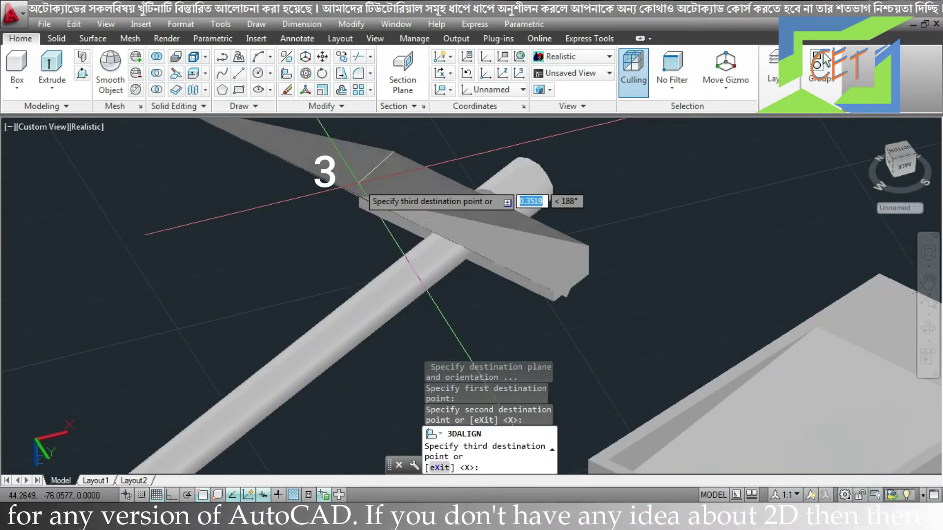
click(360, 180)
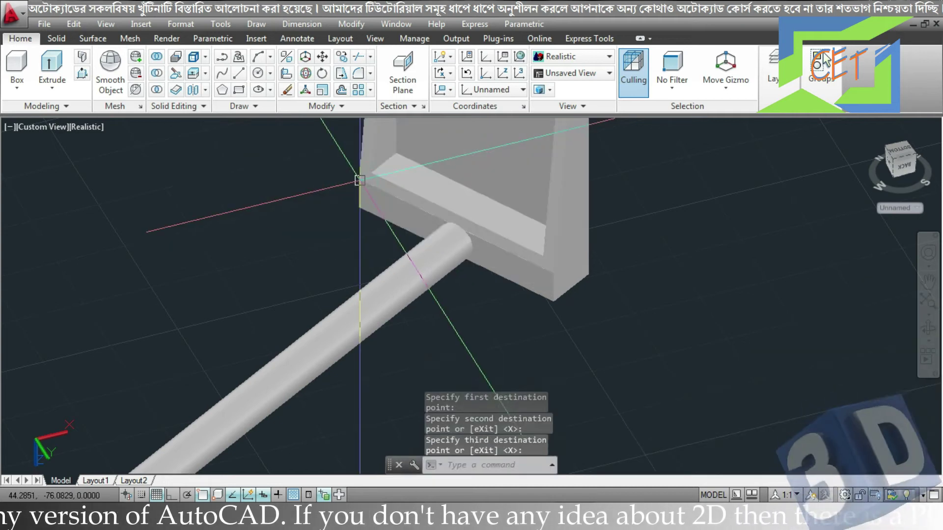
scroll(359, 181, down, 3)
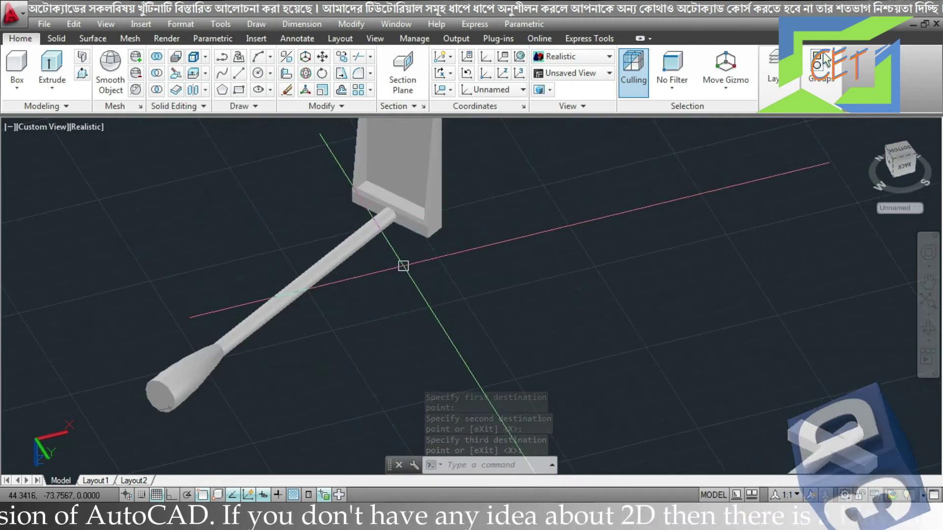
- Orbit around the upright tray, then zoom onto the third handle and its flat tray
mouse_move(403, 266)
shift+middle_down()
mouse_move(425, 278)
mouse_move(316, 238)
mouse_move(267, 194)
mouse_move(231, 200)
mouse_move(204, 185)
mouse_move(171, 185)
mouse_move(411, 264)
shift+middle_up()
mouse_move(494, 273)
shift+middle_down()
mouse_move(439, 283)
mouse_move(351, 274)
mouse_move(237, 293)
mouse_move(231, 281)
shift+middle_up()
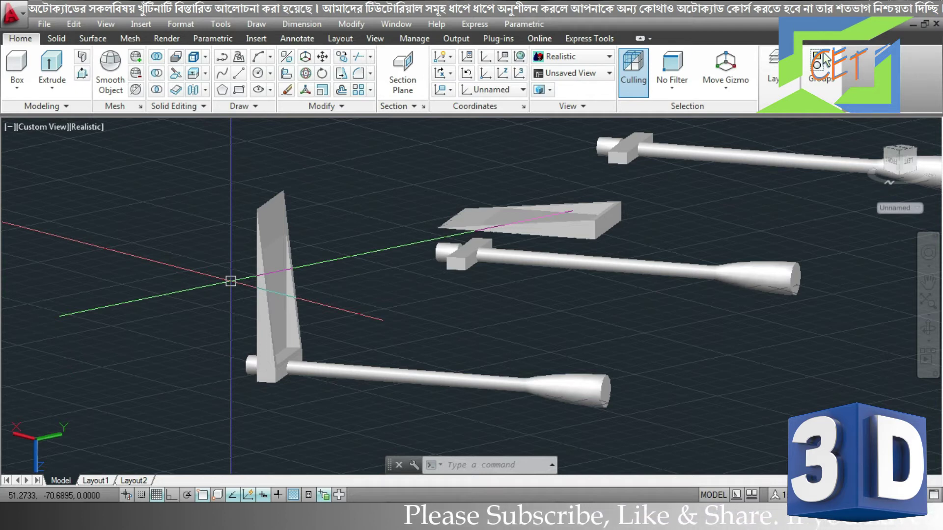
shift+middle_drag(210, 285, 570, 307)
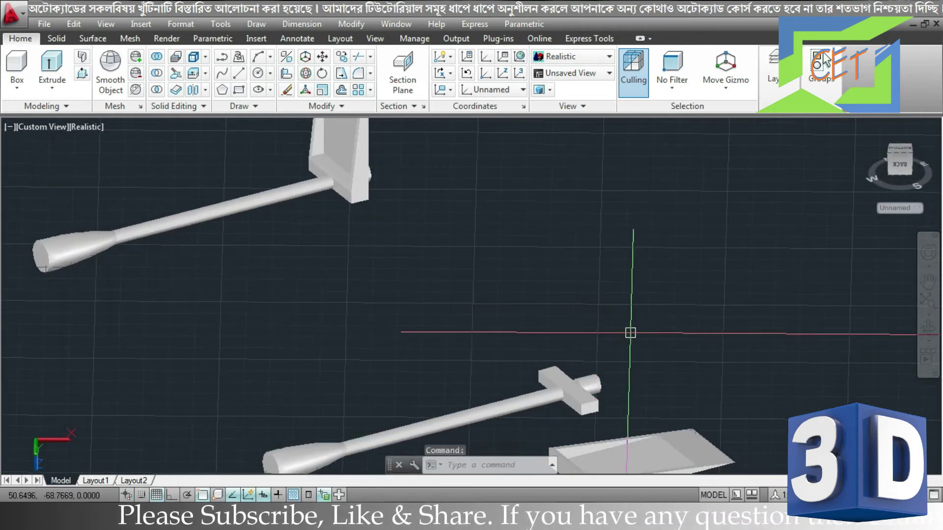
middle_drag(642, 341, 584, 247)
mouse_move(585, 295)
shift+middle_down()
mouse_move(600, 280)
mouse_move(627, 331)
shift+middle_up()
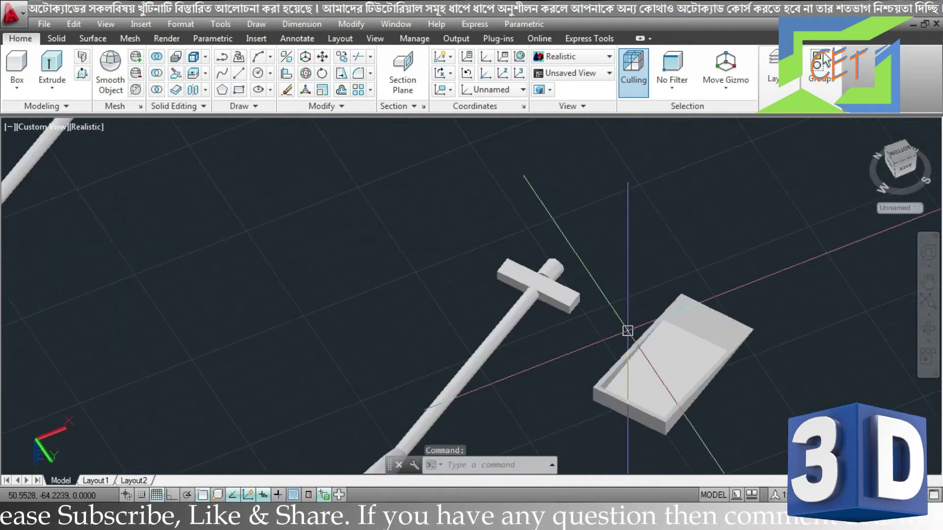
scroll(627, 330, up, 2)
scroll(606, 297, up, 2)
- Start Align from Modify > 3D Operations with the large flat tray selected
click(518, 335)
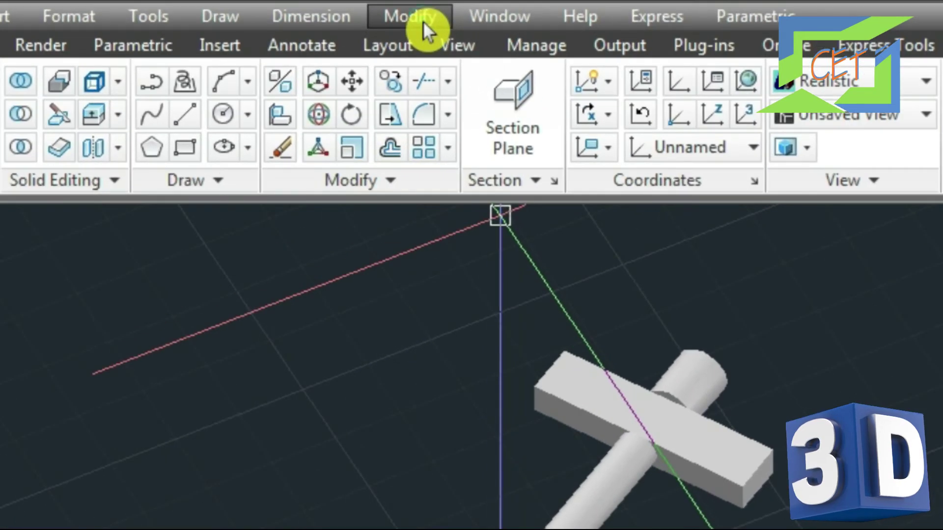
click(422, 21)
mouse_move(379, 402)
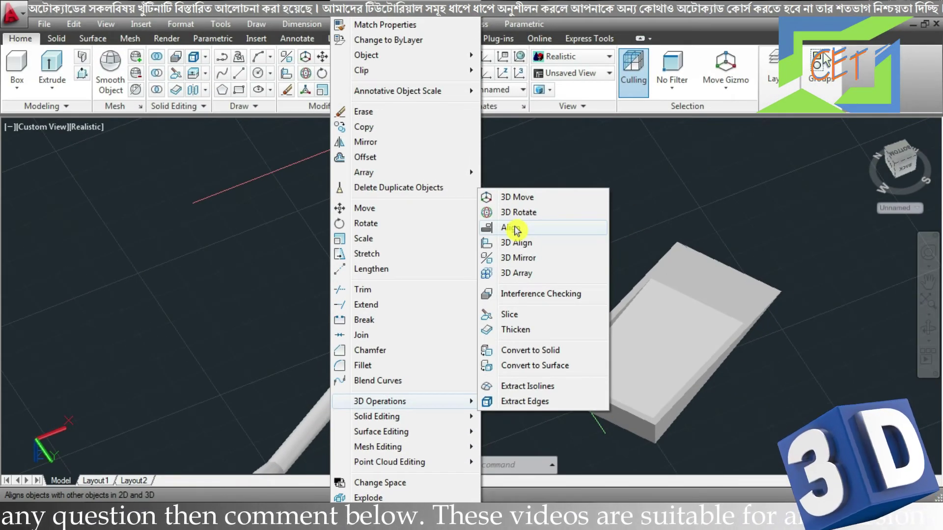
click(510, 227)
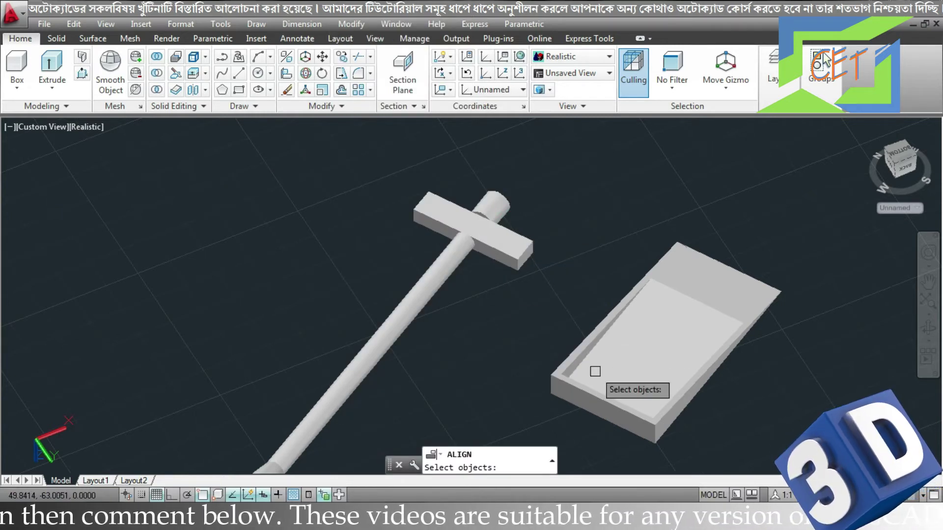
click(626, 359)
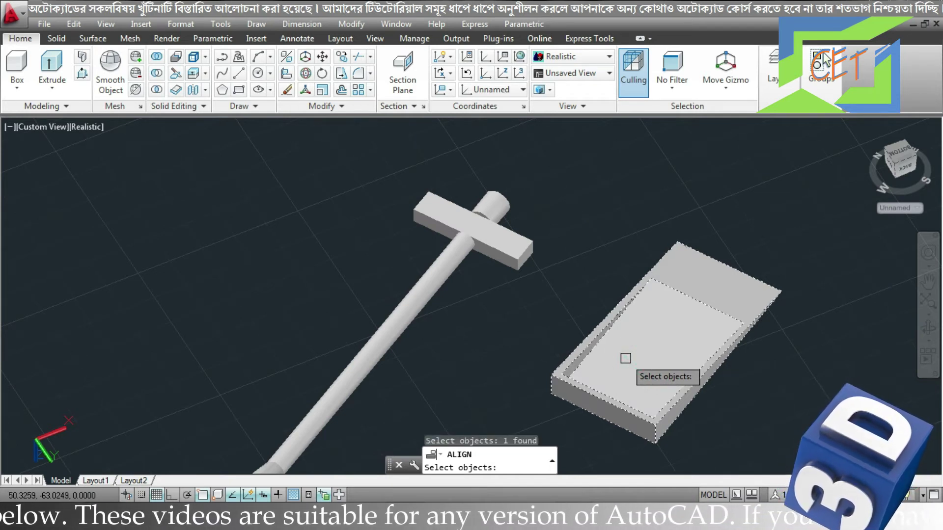
key(Return)
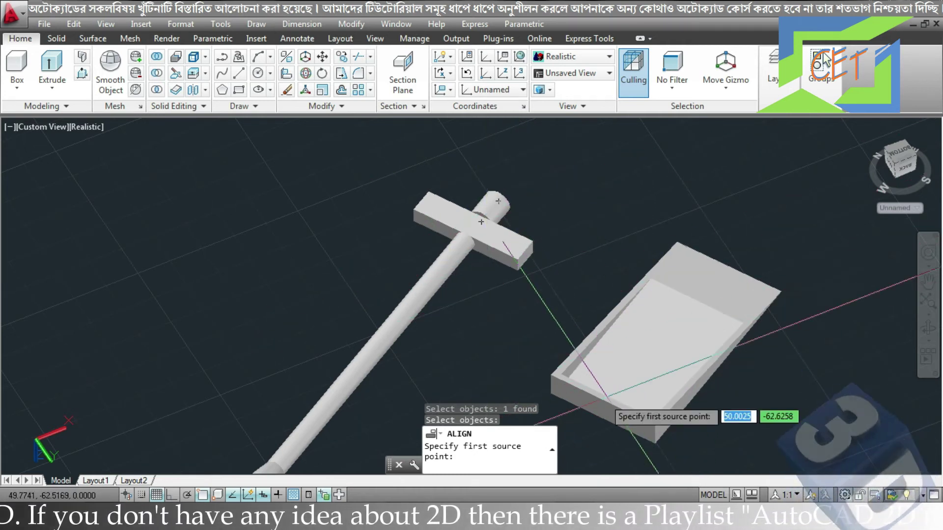
- Align two tray corners to the cross-bar corner and end without scaling, then orbit to check
click(550, 393)
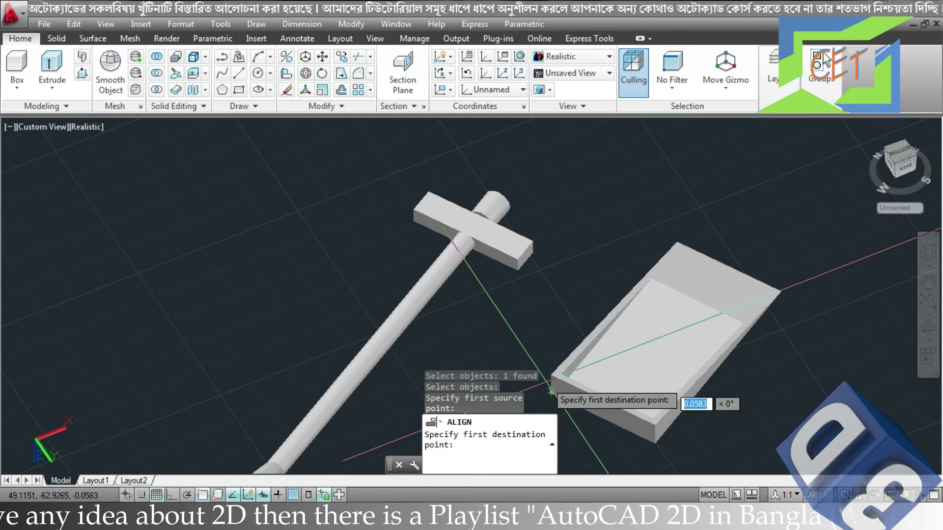
click(428, 190)
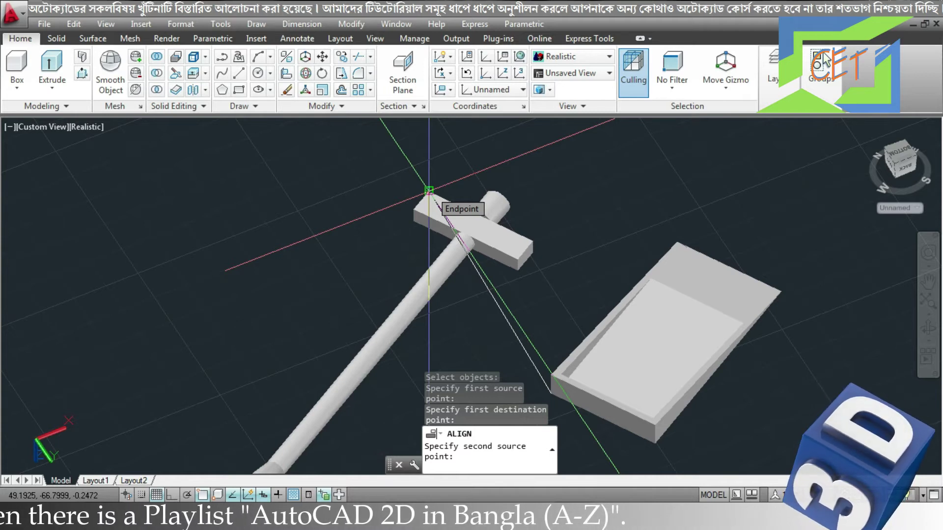
click(655, 444)
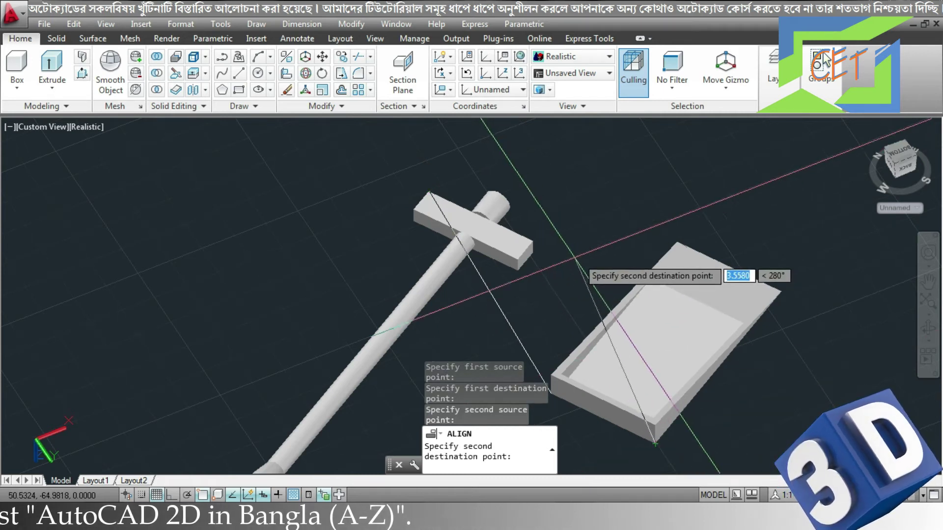
click(533, 242)
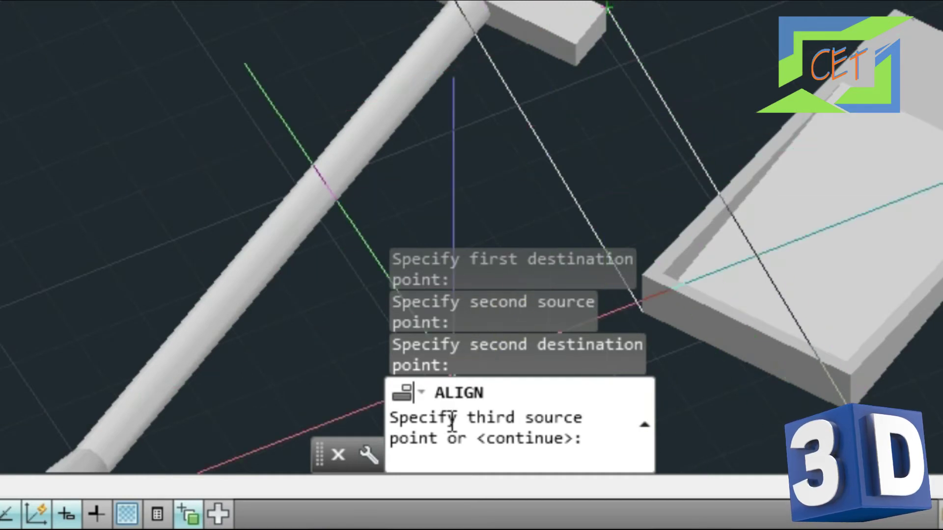
key(Return)
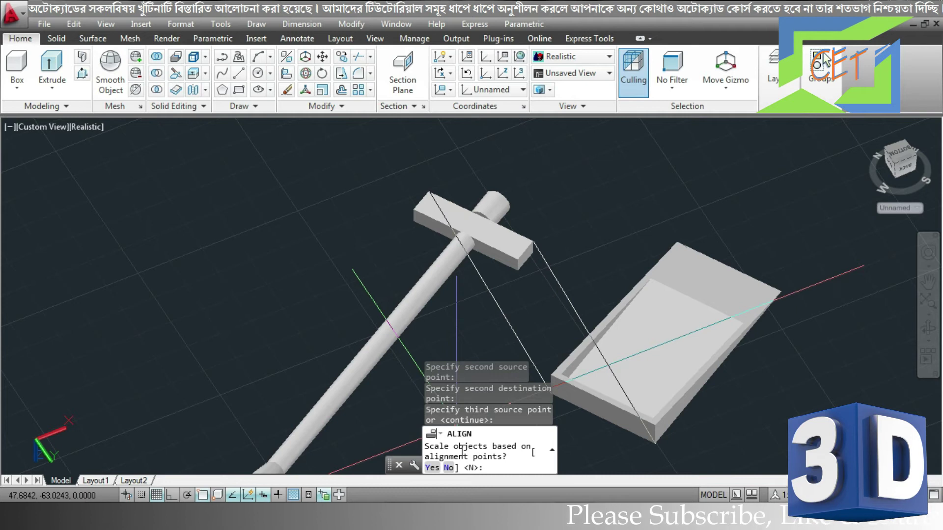
click(449, 467)
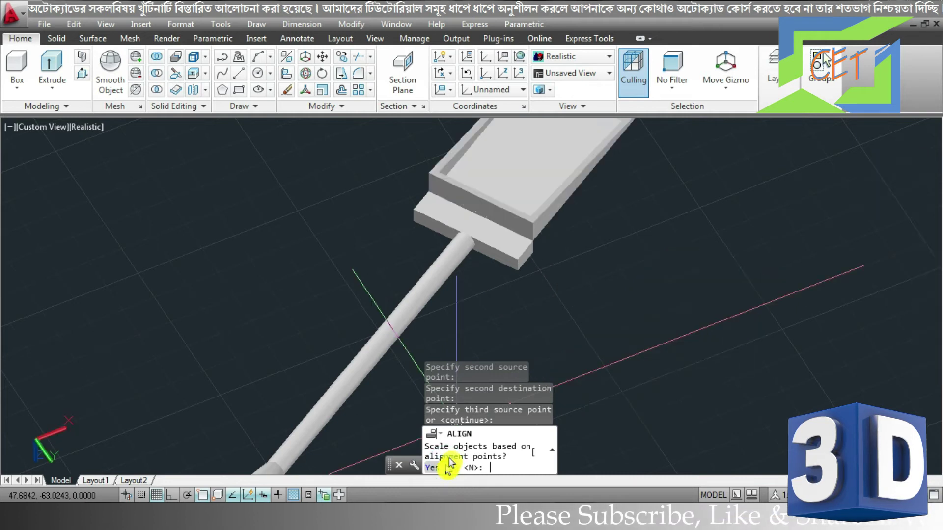
mouse_move(659, 319)
shift+middle_down()
mouse_move(630, 319)
mouse_move(592, 256)
shift+middle_up()
mouse_move(592, 255)
shift+middle_down()
mouse_move(651, 323)
mouse_move(615, 319)
mouse_move(592, 280)
mouse_move(608, 317)
mouse_move(642, 345)
shift+middle_up()
scroll(649, 320, down, 3)
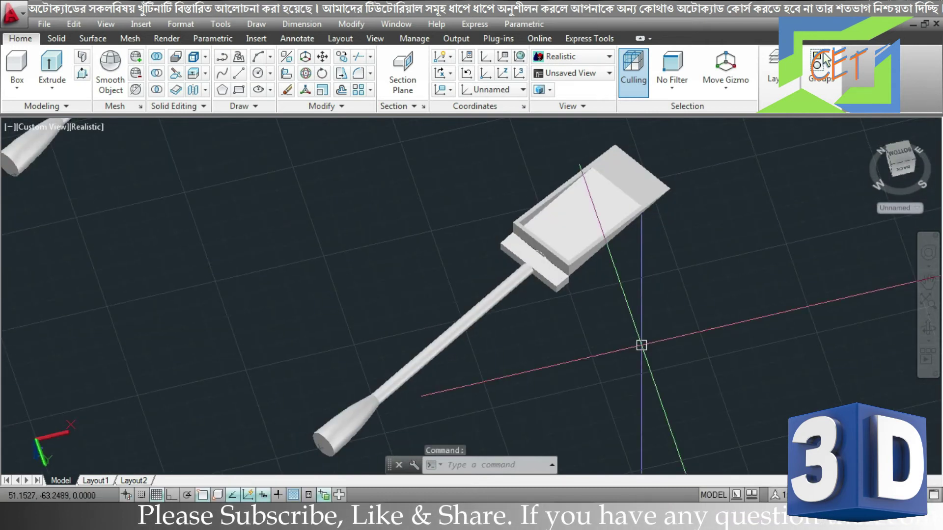
- Undo the two-point alignment twice and restart ALIGN (AL) with the tray selected
key(ctrl+z)
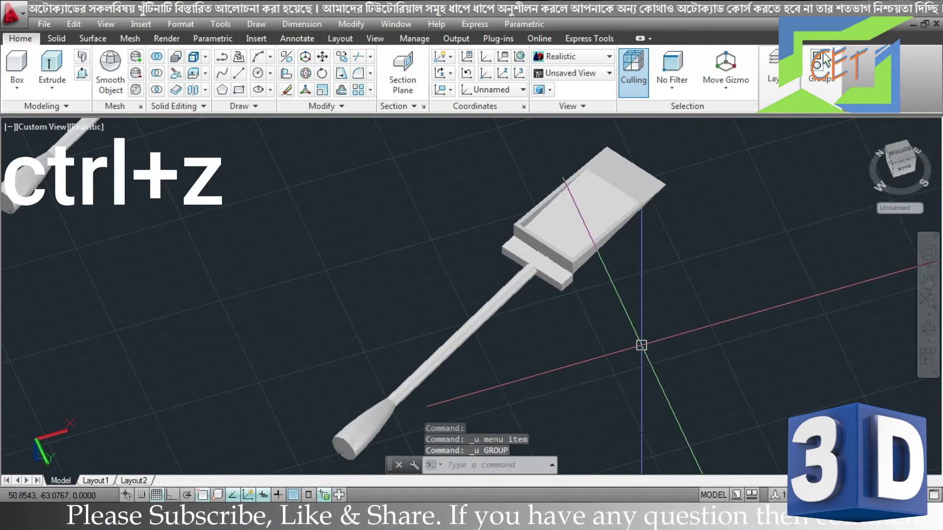
key(ctrl+z)
key(ctrl+z)
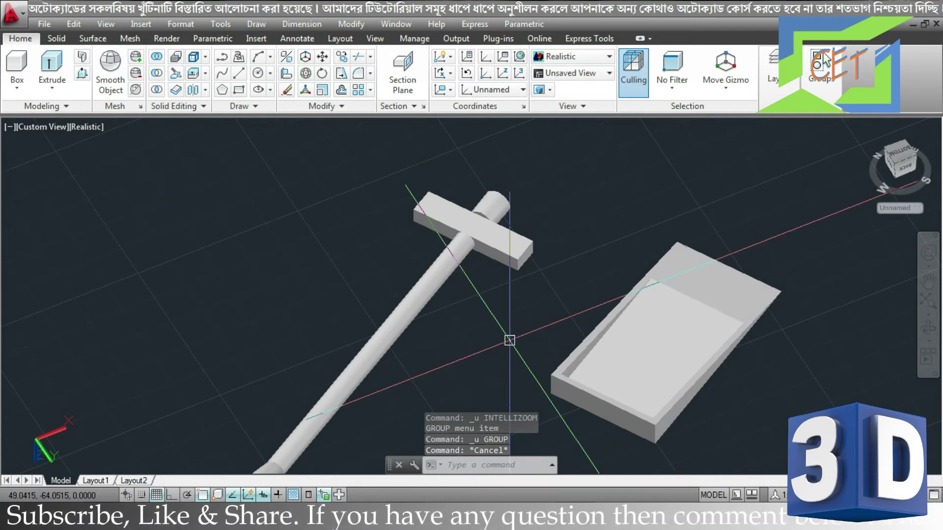
text(al)
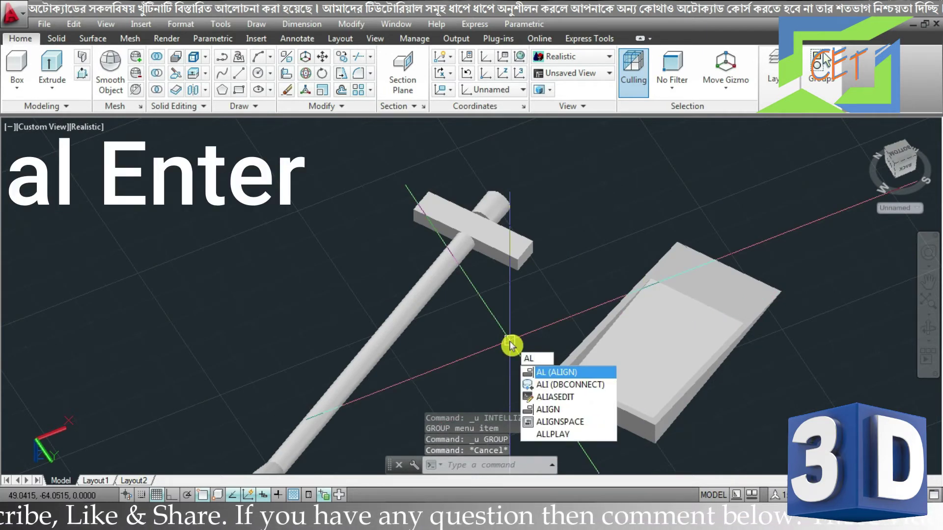
key(Return)
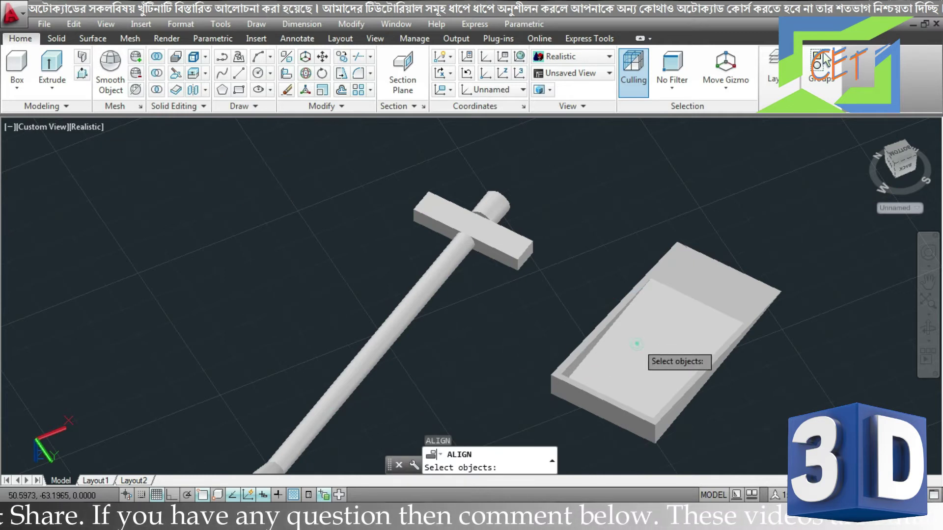
click(637, 343)
key(Return)
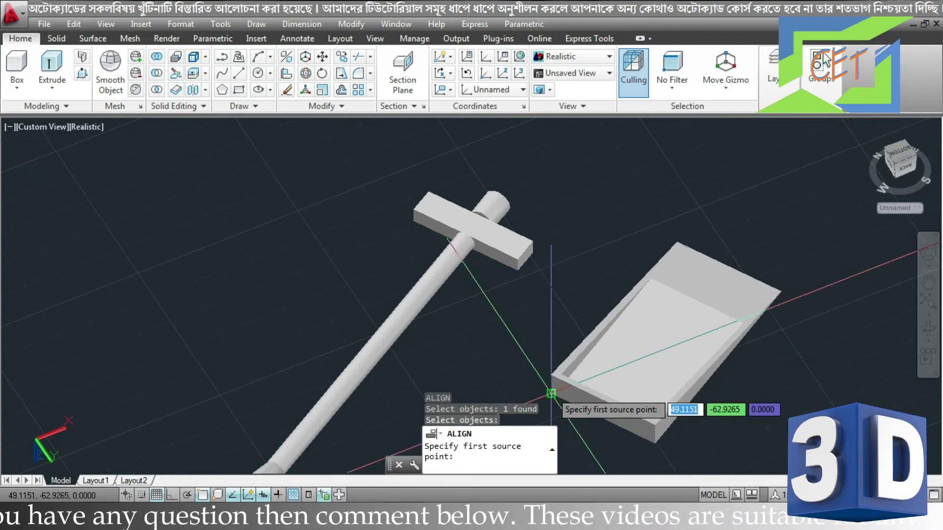
- Match three tray corners to three cross-bar points so the tray stands upright
click(551, 393)
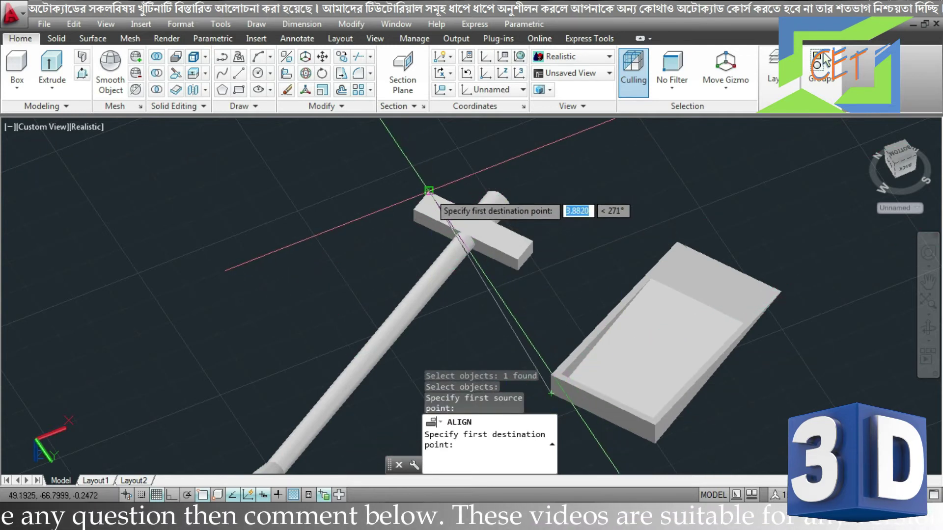
click(429, 190)
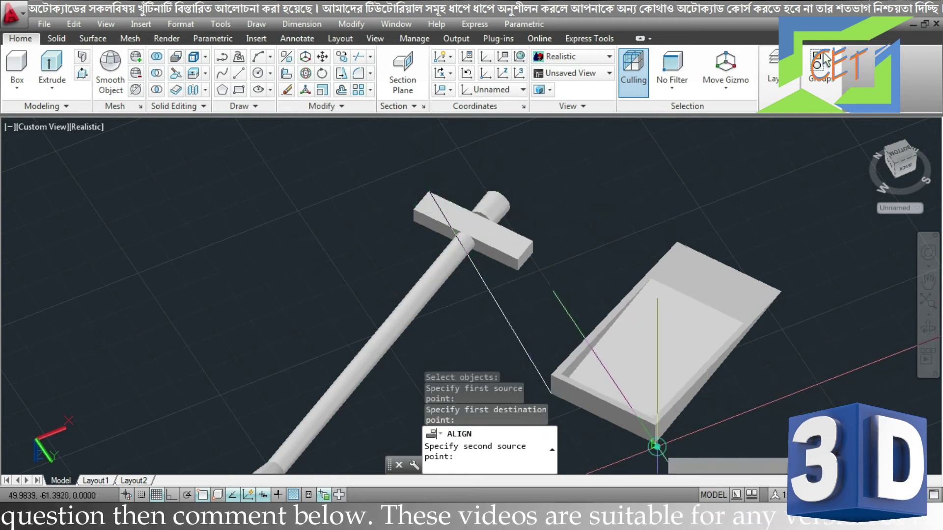
click(656, 446)
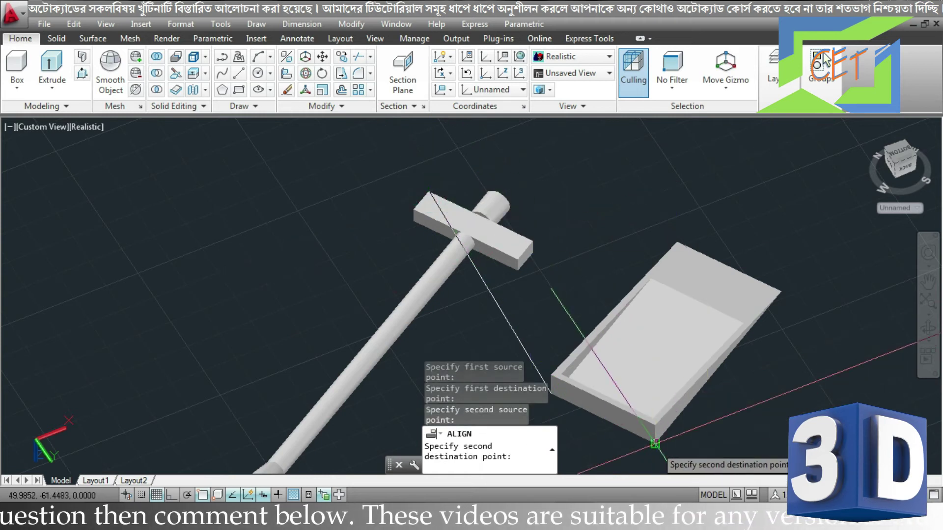
click(532, 242)
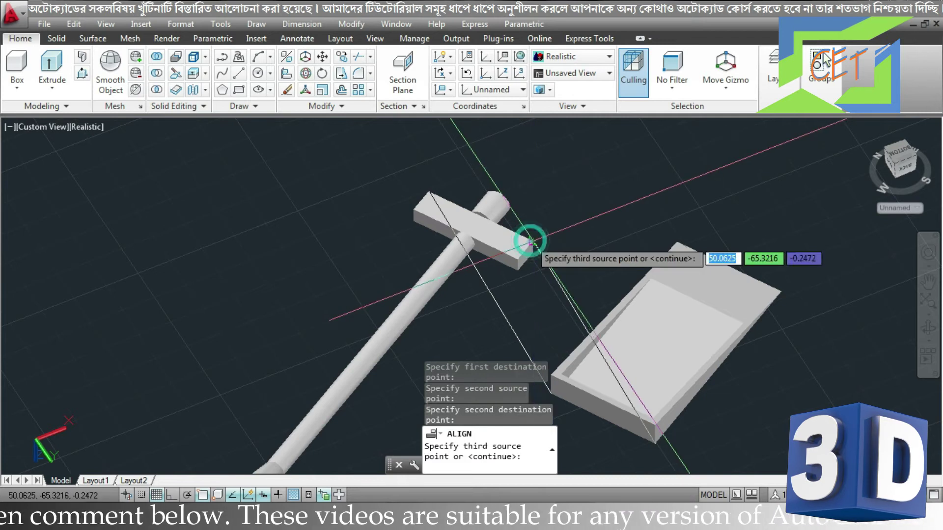
click(552, 378)
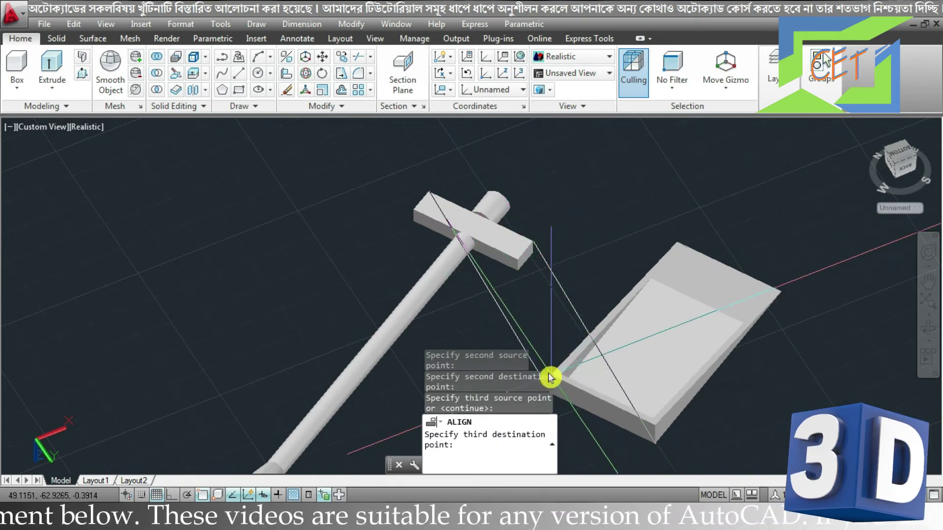
click(414, 210)
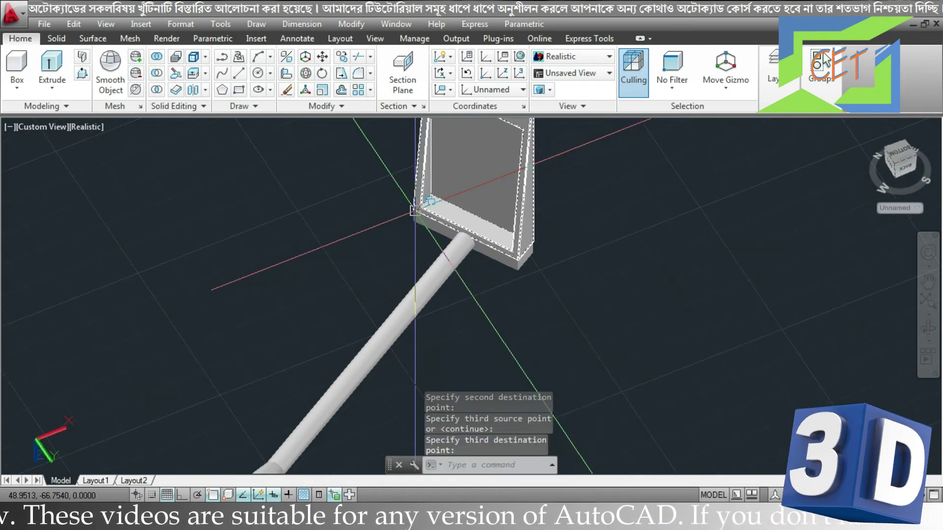
mouse_move(610, 281)
shift+middle_down()
mouse_move(579, 284)
mouse_move(541, 262)
mouse_move(564, 277)
mouse_move(543, 278)
shift+middle_up()
- Zoom out and pan until the other T-handle and its flat large tray fill the view
scroll(548, 381, down, 3)
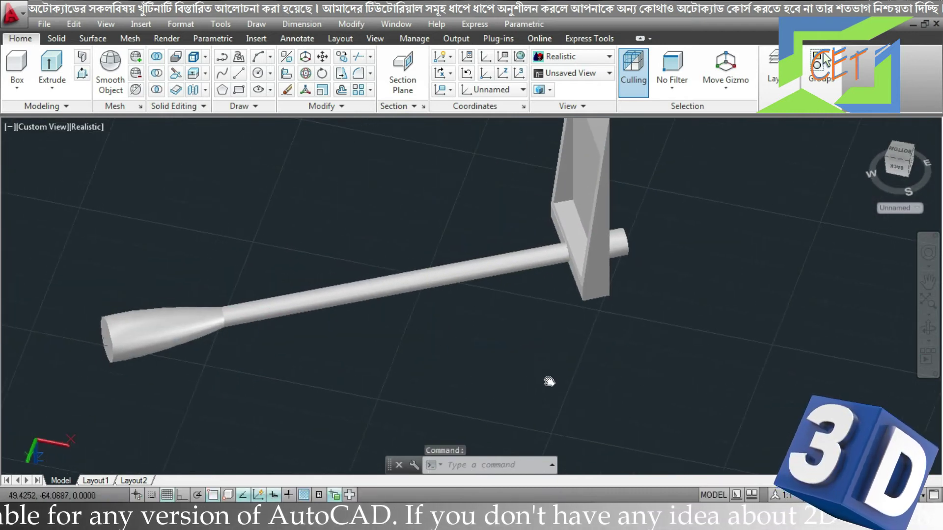
scroll(550, 397, down, 1)
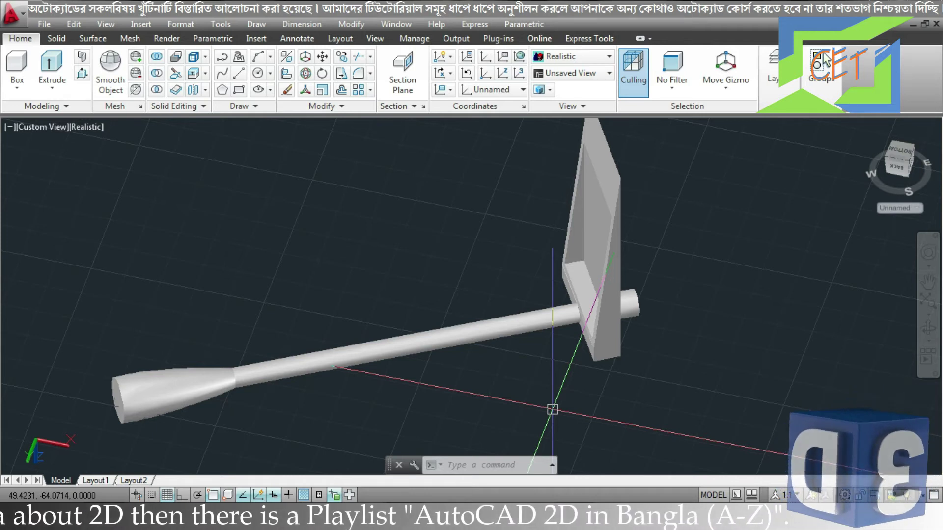
middle_drag(552, 409, 561, 437)
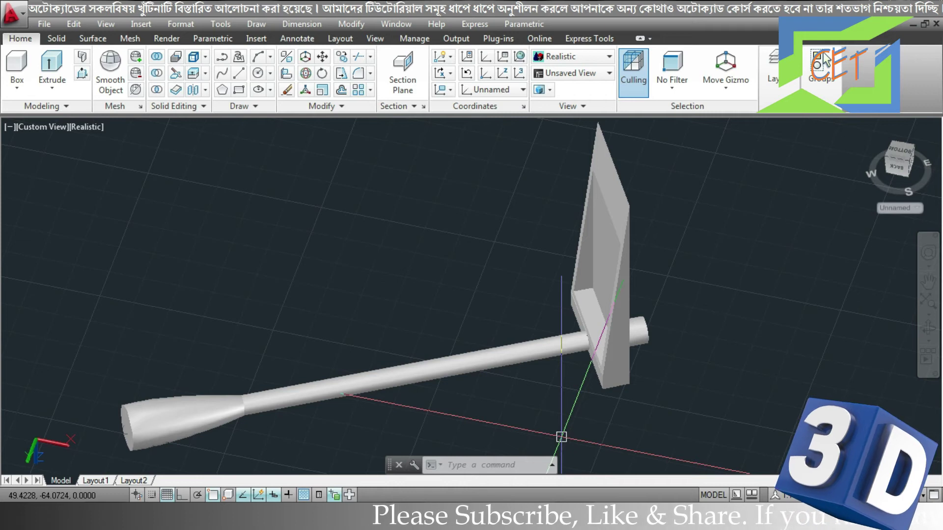
scroll(561, 437, down, 5)
mouse_move(526, 290)
middle_down()
mouse_move(570, 308)
mouse_move(430, 312)
mouse_move(466, 309)
middle_up()
scroll(453, 309, up, 2)
scroll(453, 309, up, 2)
scroll(432, 289, up, 1)
middle_drag(511, 200, 437, 241)
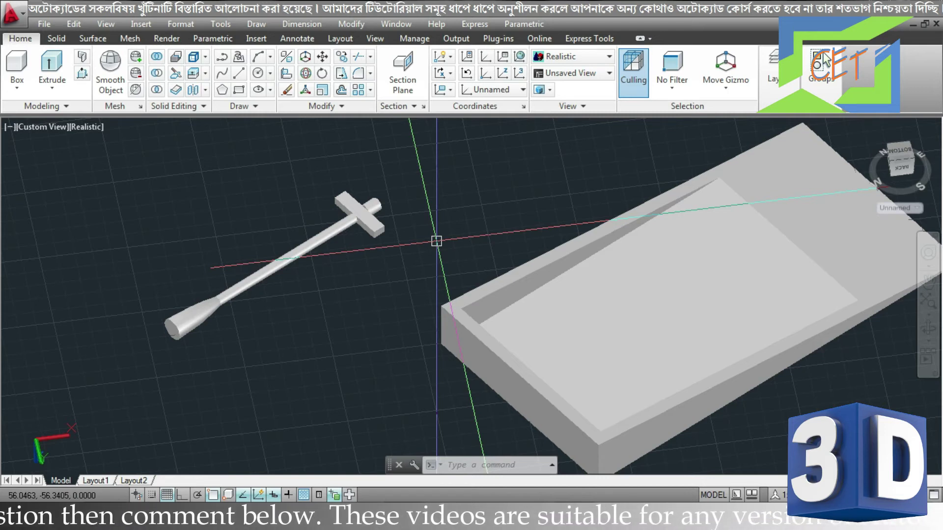
- Start ALIGN with AL and select the large flat tray
text(al)
key(Return)
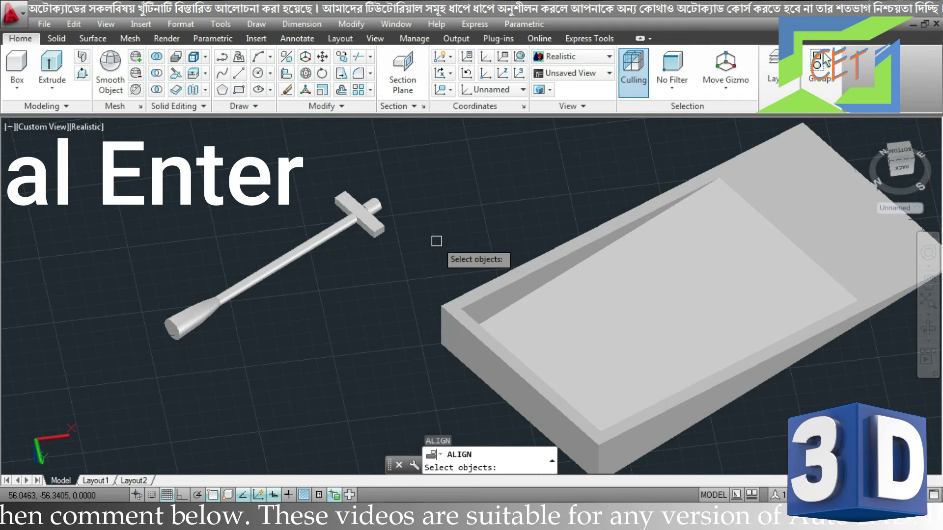
click(650, 320)
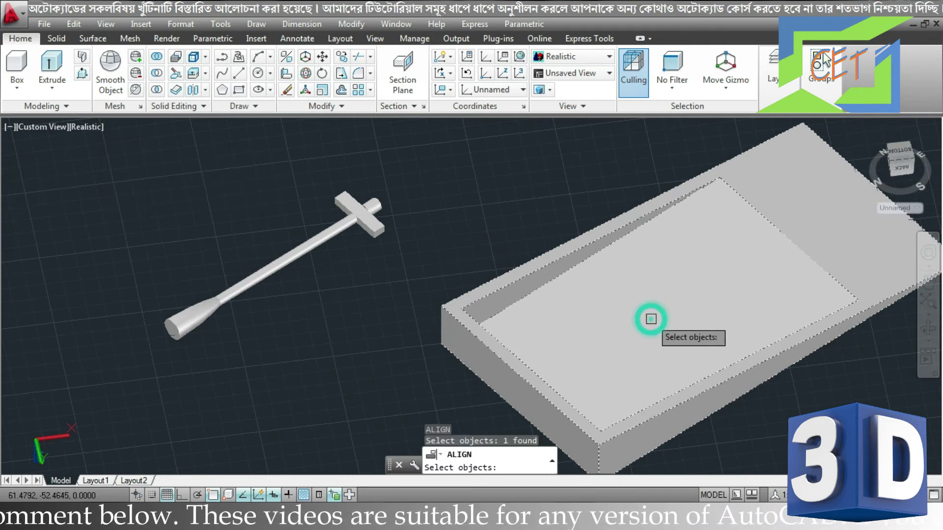
key(Return)
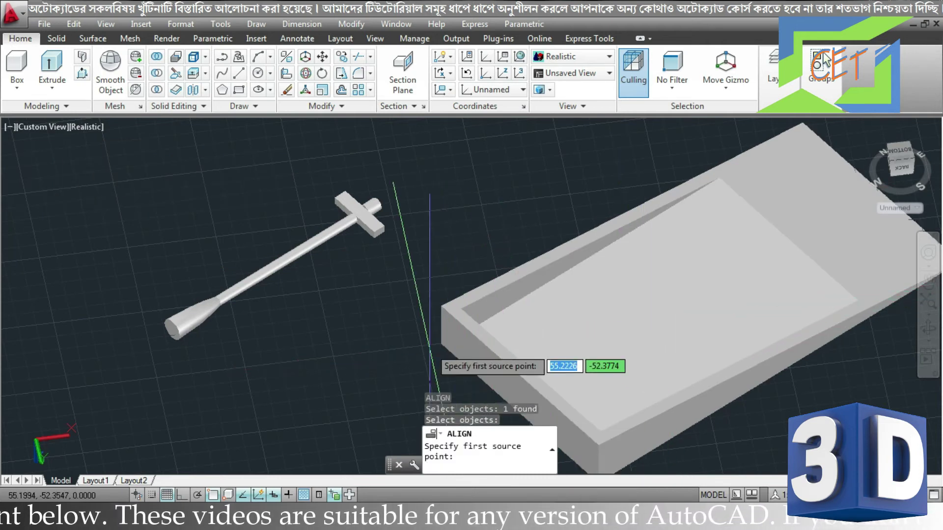
- Pair three tray corners with the matching cross-bar corners, seating the tray upright on its handle
click(441, 343)
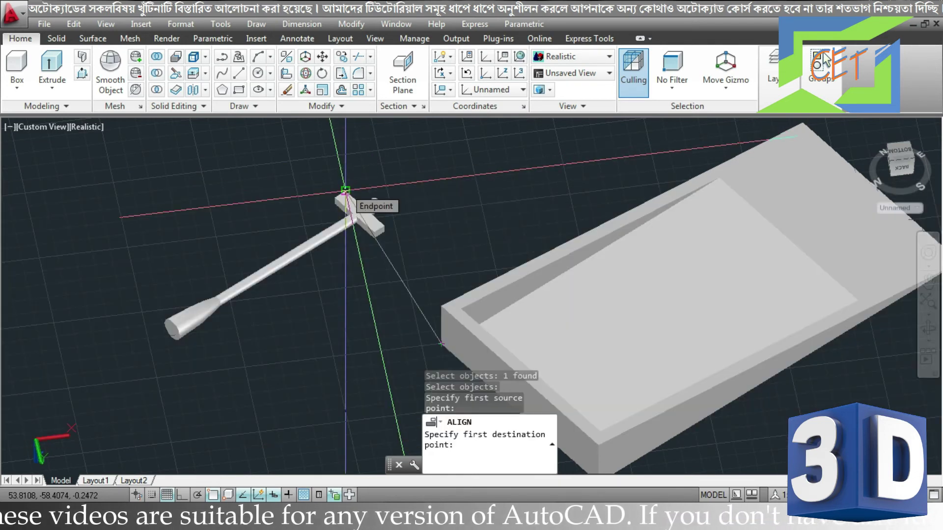
click(345, 190)
middle_drag(337, 204, 293, 120)
click(555, 401)
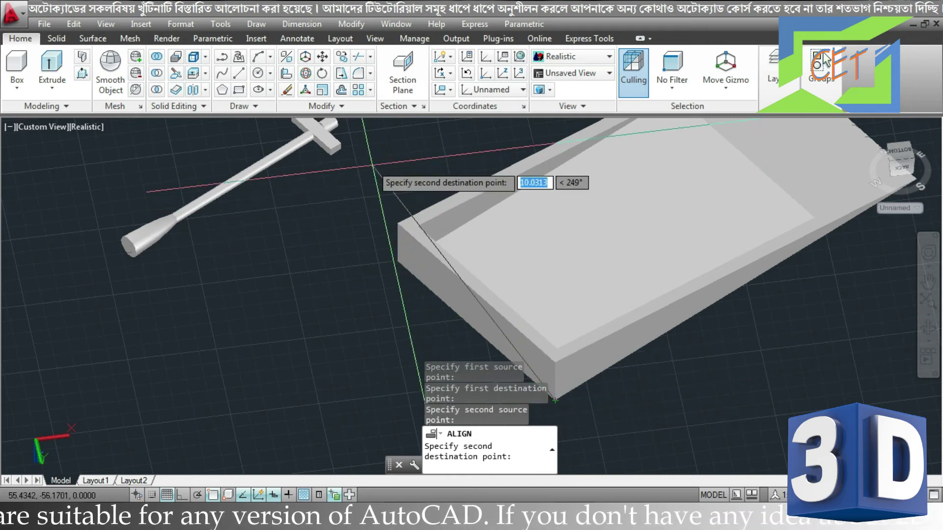
click(340, 143)
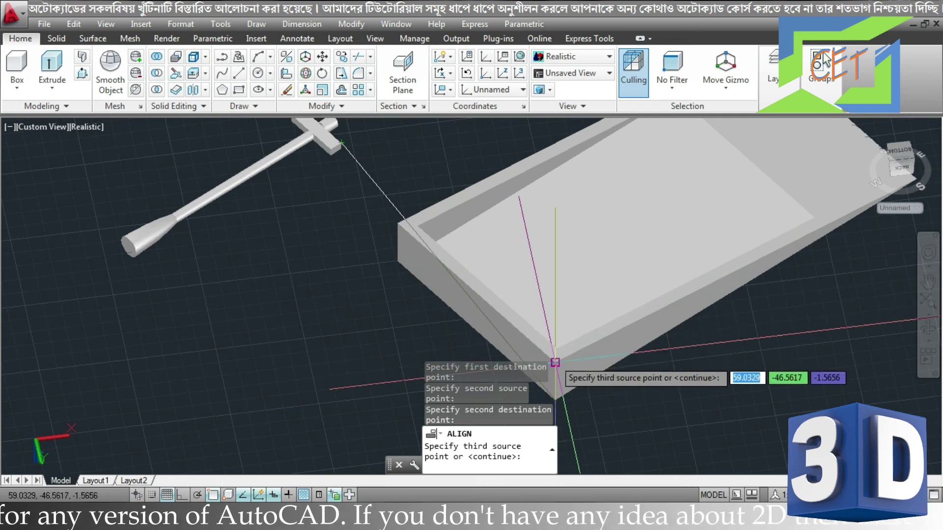
click(554, 362)
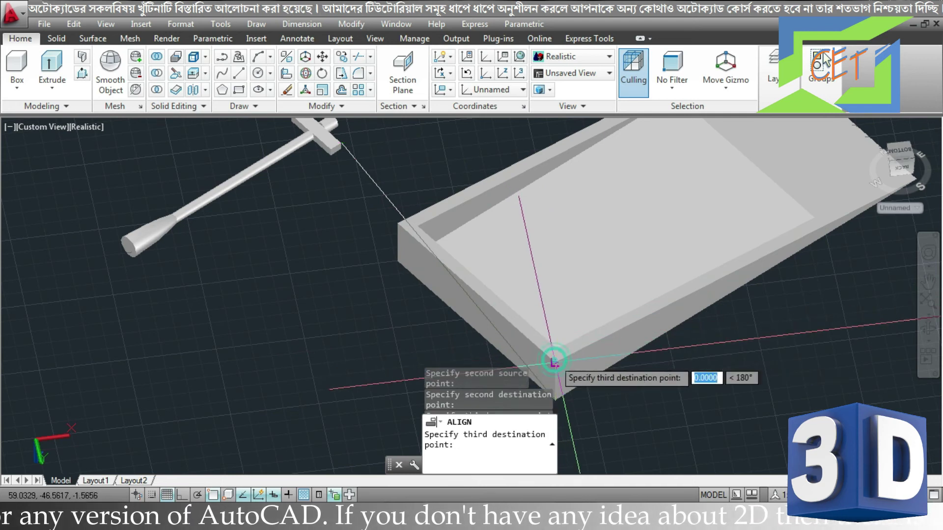
click(331, 149)
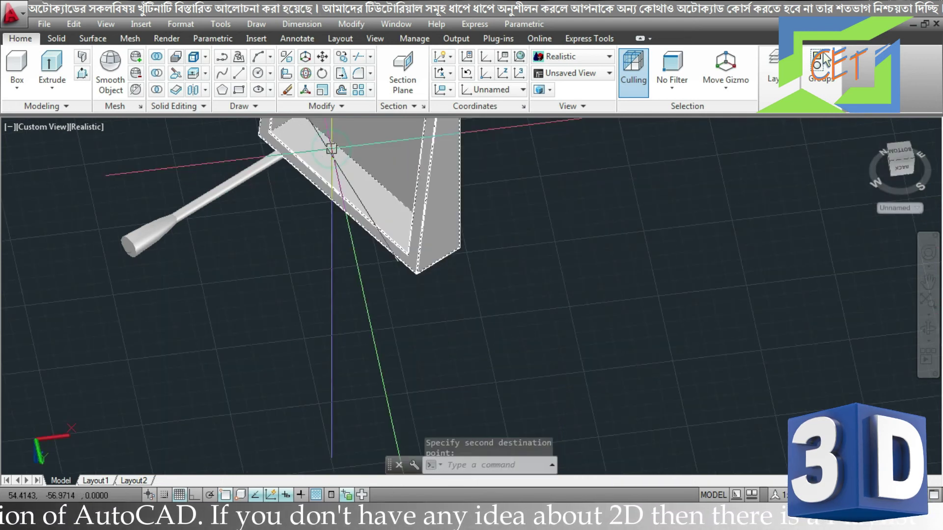
mouse_move(552, 292)
shift+middle_down()
mouse_move(469, 299)
mouse_move(408, 265)
mouse_move(398, 246)
mouse_move(418, 283)
mouse_move(506, 309)
mouse_move(581, 267)
mouse_move(583, 223)
shift+middle_up()
- Zoom out and undo the last three changes with Ctrl+Z
scroll(459, 354, down, 2)
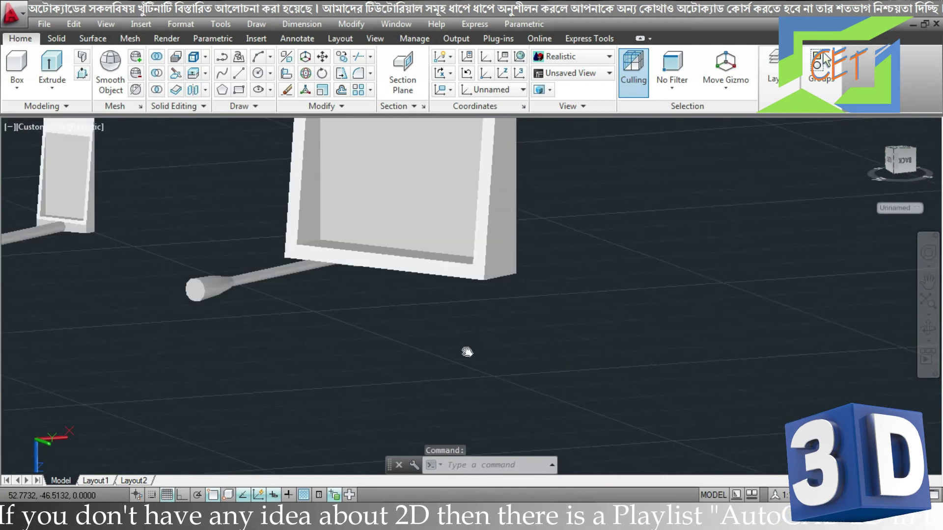
scroll(480, 381, down, 2)
scroll(482, 382, down, 2)
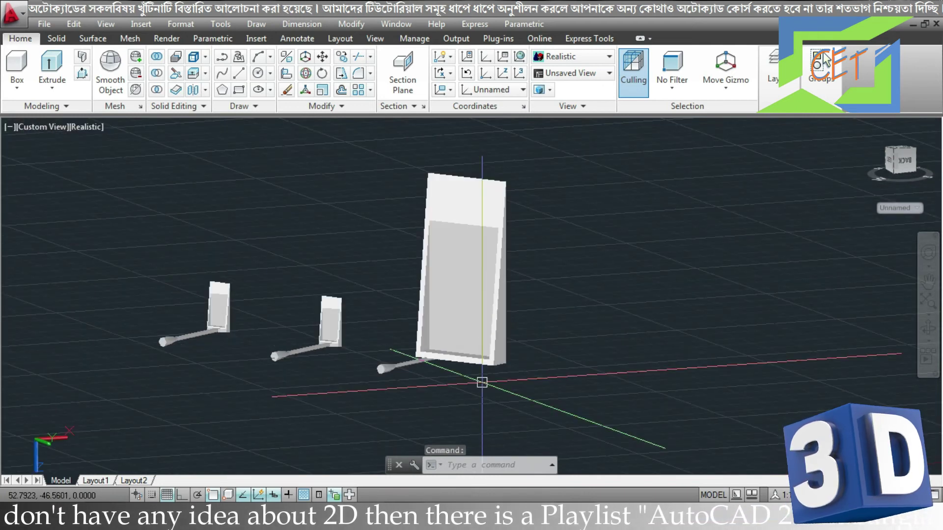
key(ctrl+z)
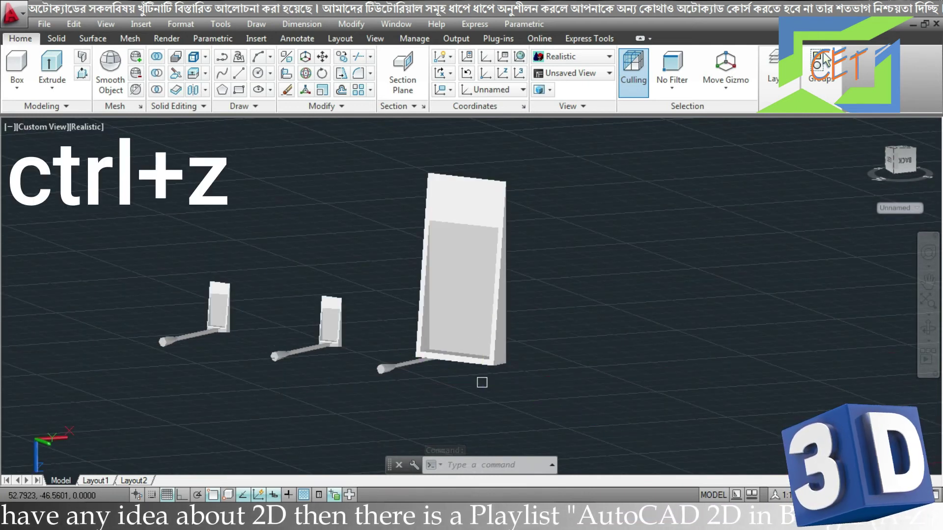
key(ctrl+z)
key(ctrl+z)
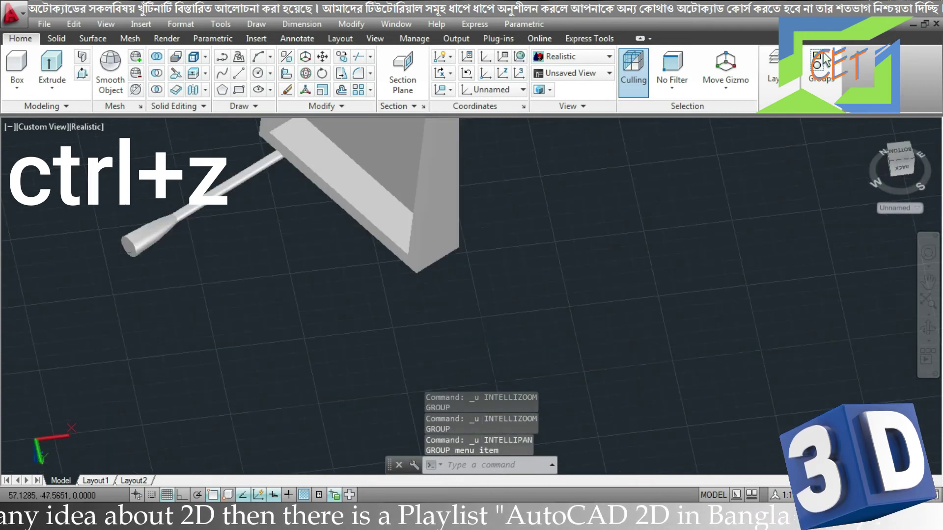
key(ctrl+z)
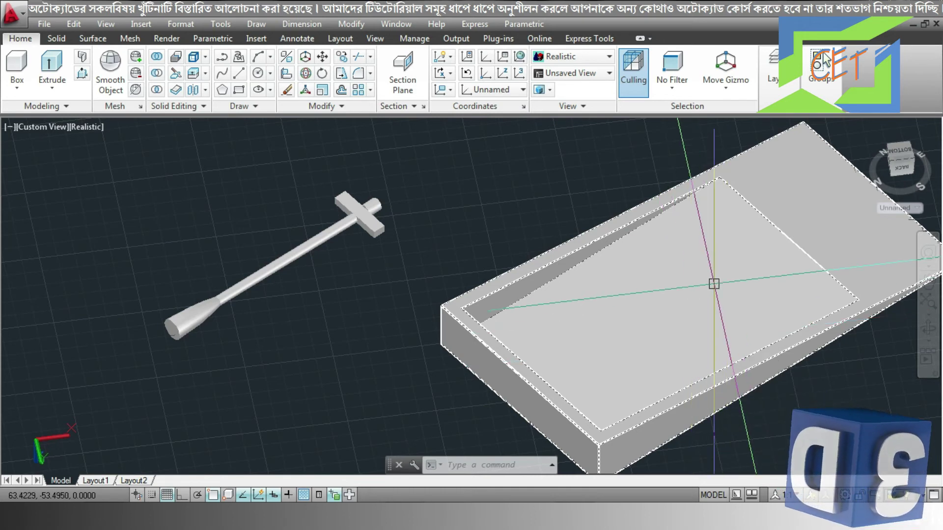
- Rotate the flat tray exactly 90 degrees upright using the Rotate Gizmo with Ortho on
click(713, 284)
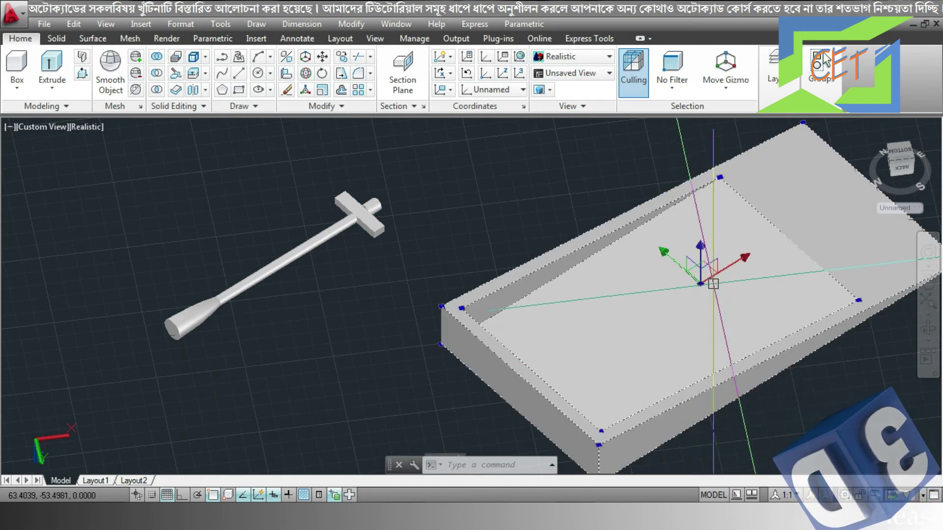
click(724, 83)
click(727, 141)
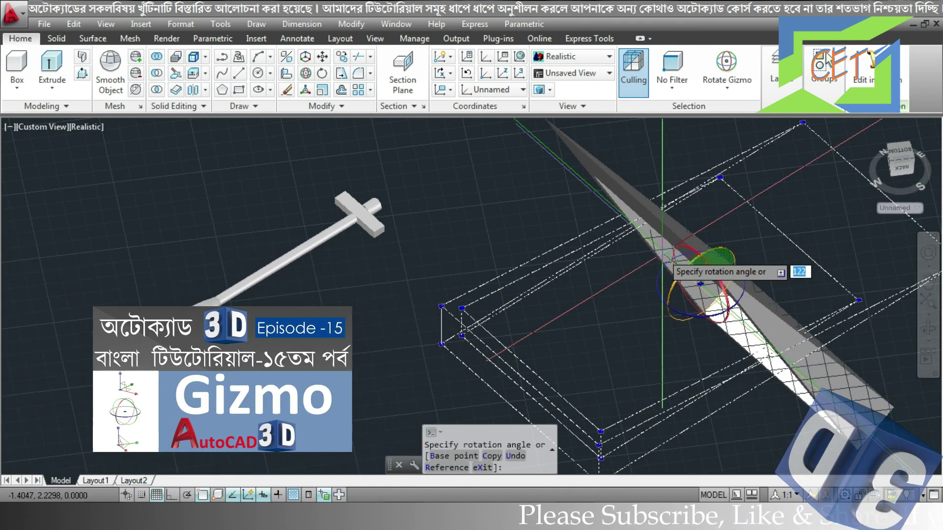
key(F8)
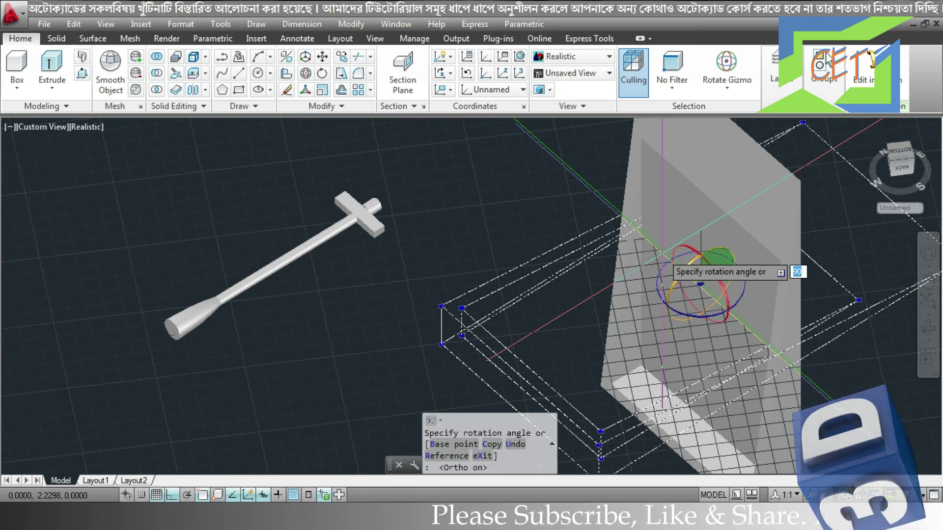
click(662, 254)
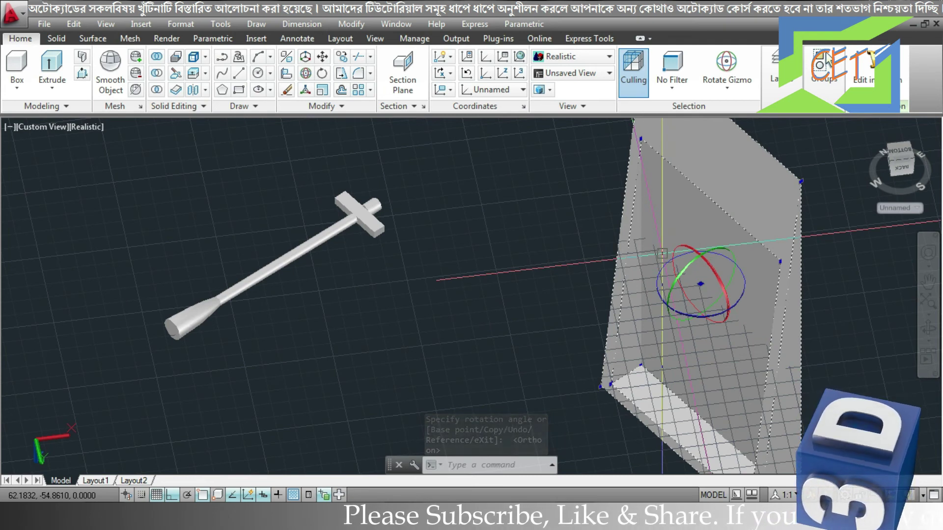
key(Escape)
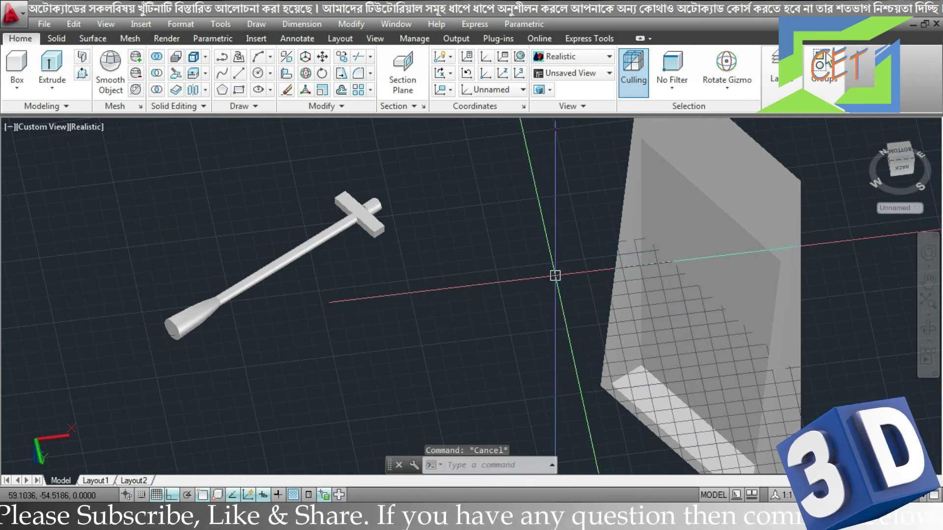
- Start ALIGN on the upright tray, pairing its bottom corner with the crossbar end
scroll(555, 276, down, 2)
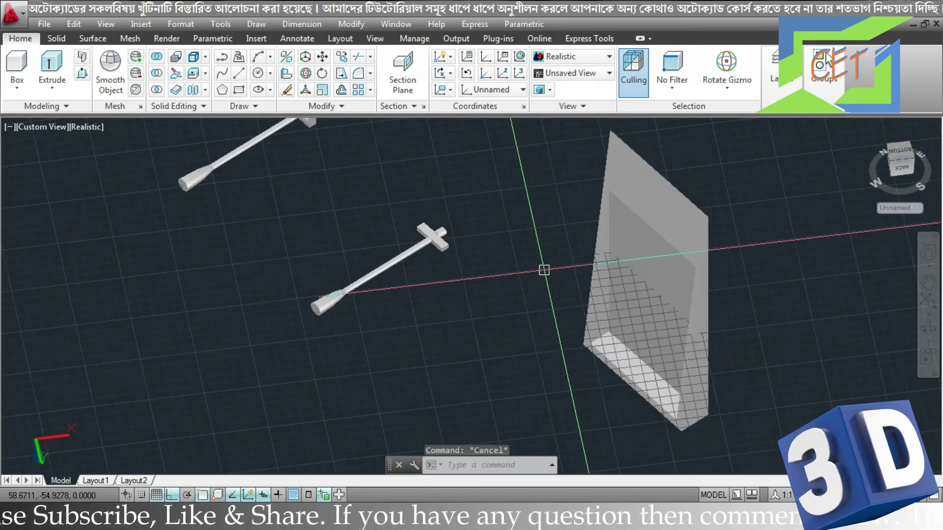
text(al)
key(Return)
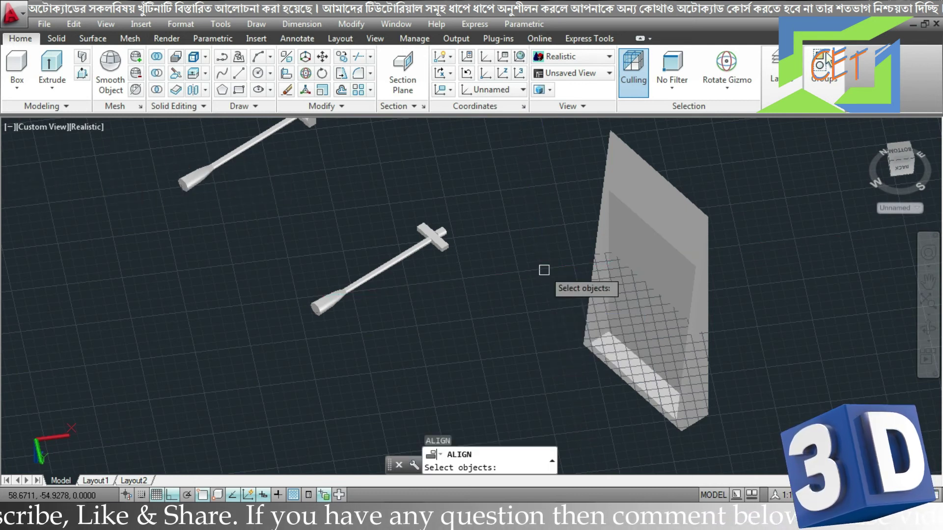
click(636, 243)
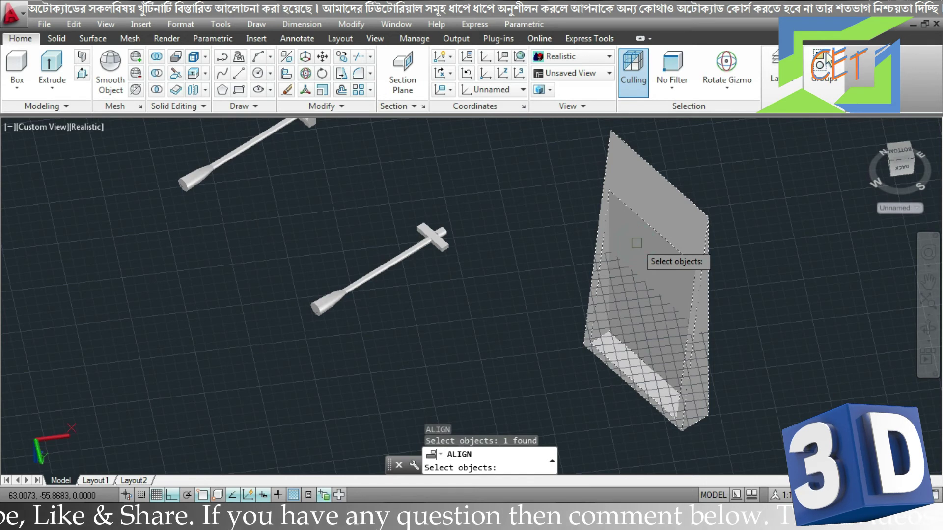
key(Return)
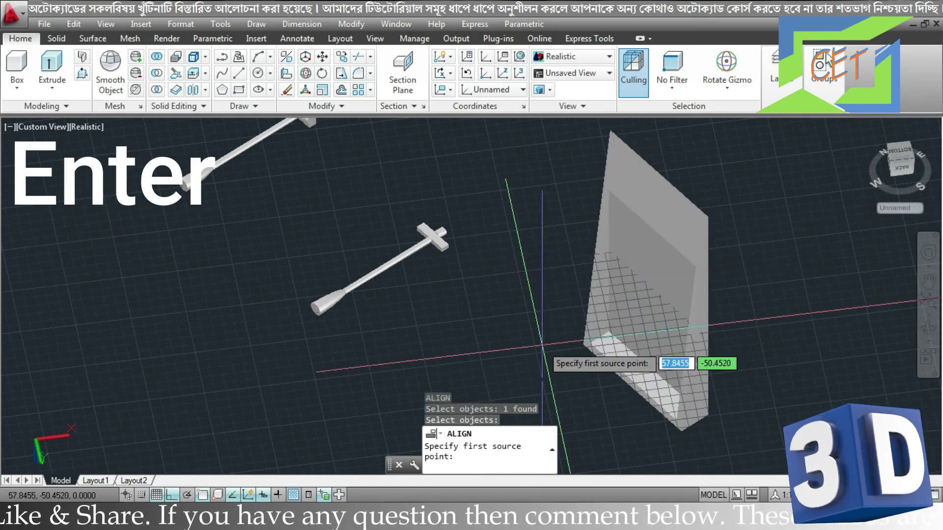
scroll(563, 344, down, 1)
scroll(584, 345, up, 5)
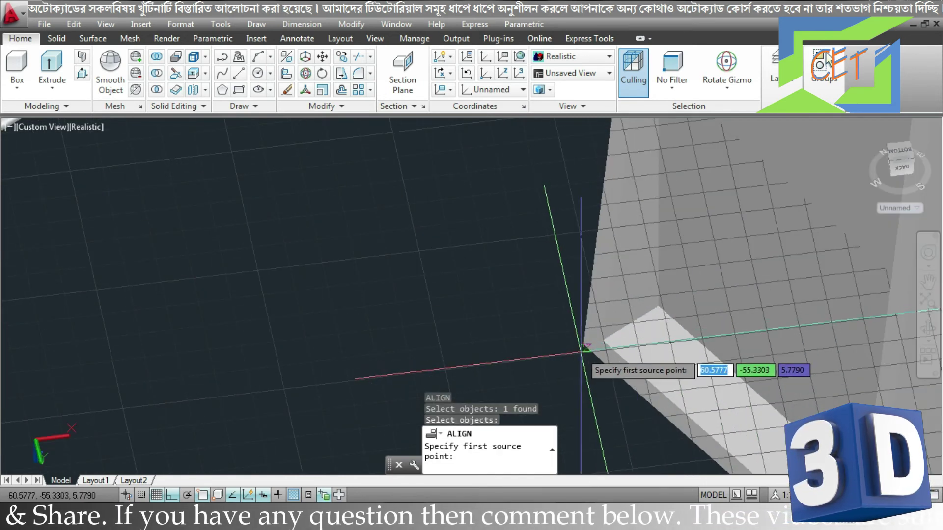
click(583, 345)
scroll(583, 345, down, 5)
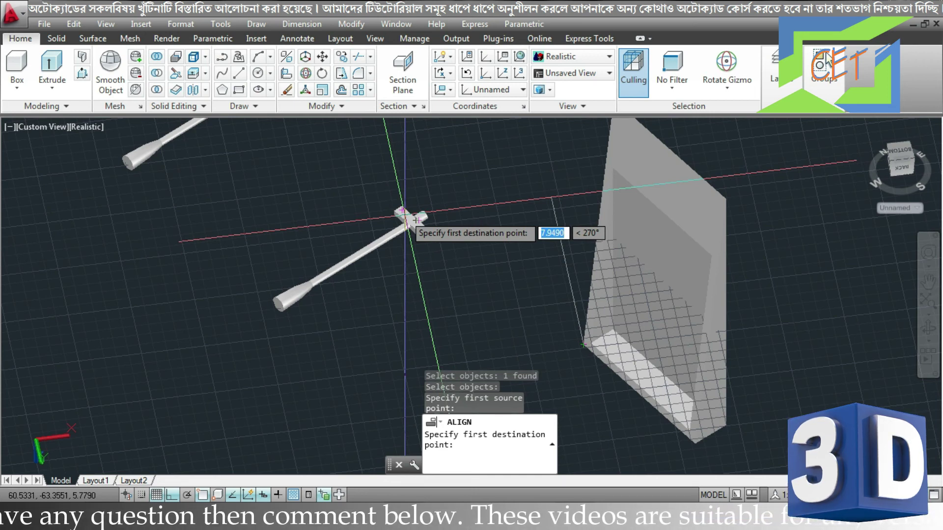
key(F8)
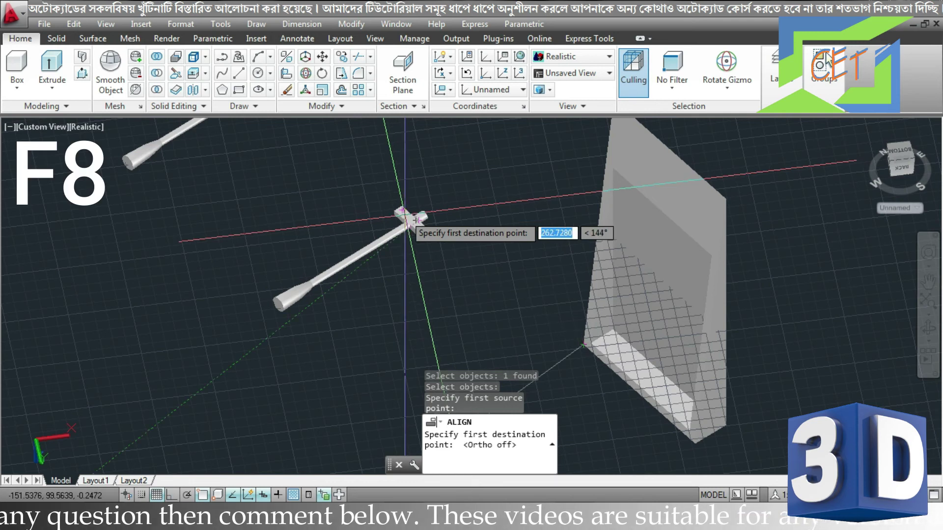
scroll(395, 211, up, 3)
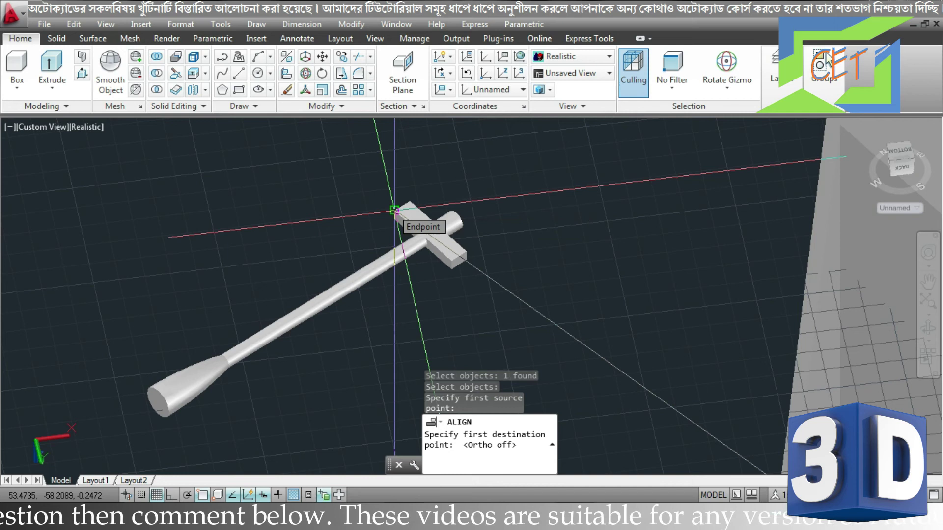
click(395, 211)
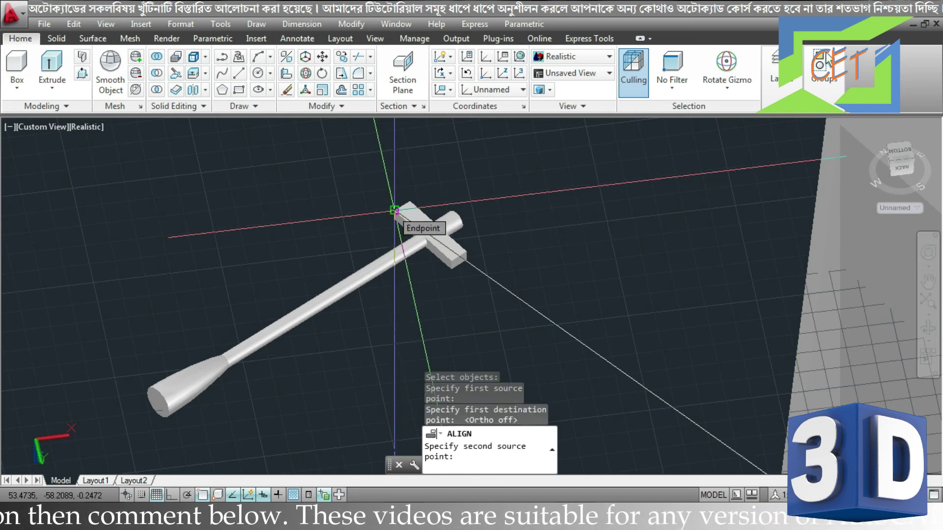
- Pair a second tray point with the crossbar end and scale the tray to fit
scroll(407, 275, down, 5)
scroll(637, 393, up, 4)
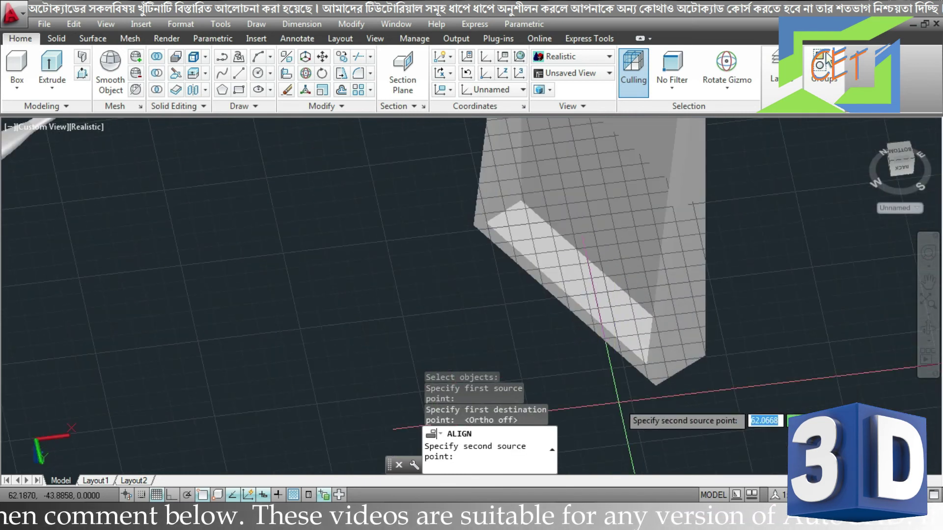
click(657, 390)
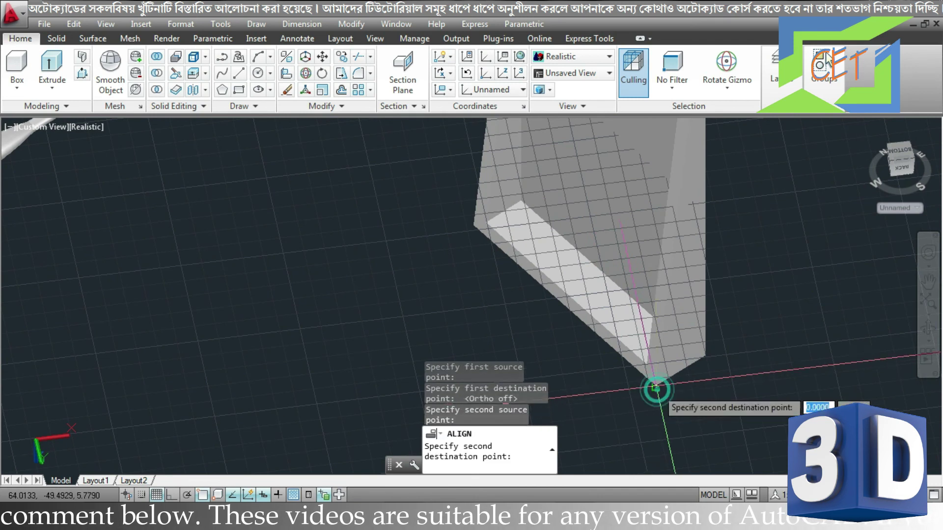
scroll(656, 389, down, 4)
scroll(486, 294, up, 3)
scroll(547, 298, up, 2)
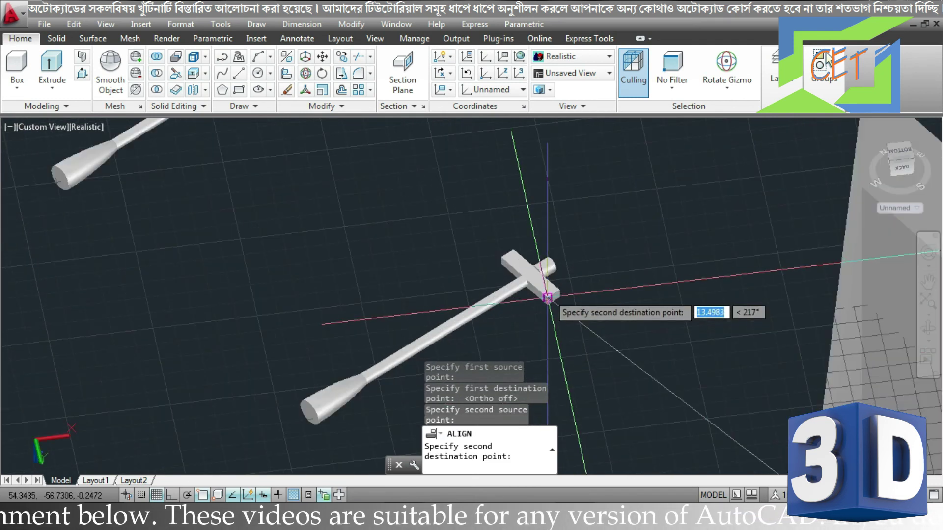
click(548, 297)
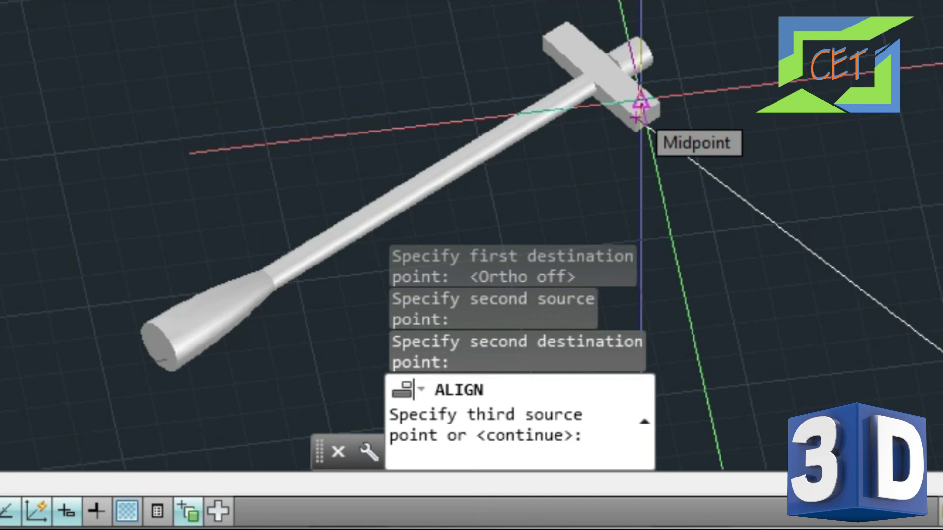
key(Return)
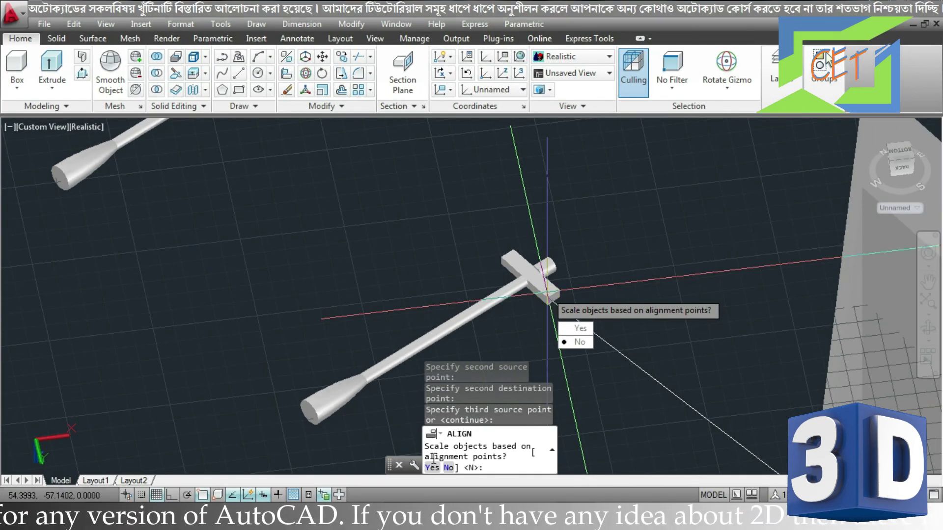
click(432, 467)
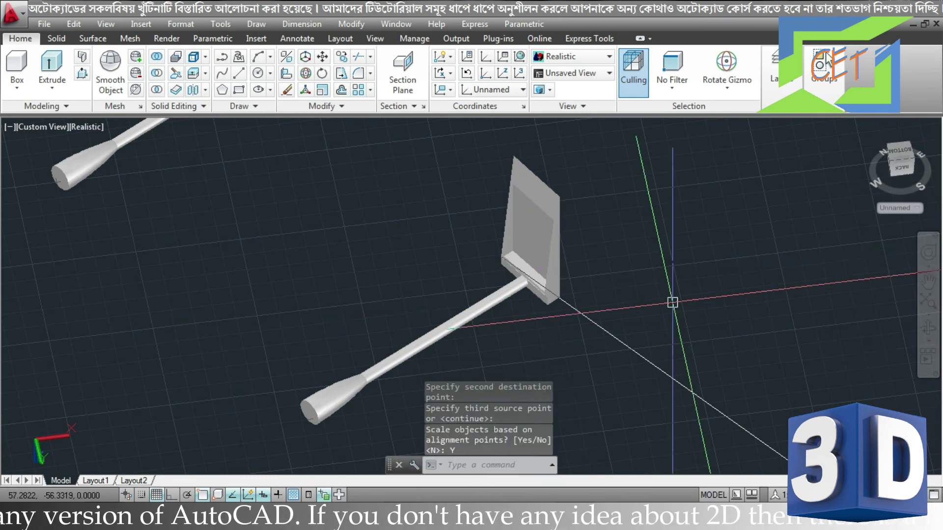
- Orbit the view to inspect the three dustpans with trays upright on their handles
mouse_move(672, 303)
shift+middle_down()
mouse_move(397, 284)
mouse_move(318, 250)
mouse_move(301, 231)
mouse_move(829, 274)
mouse_move(914, 221)
mouse_move(780, 208)
shift+middle_up()
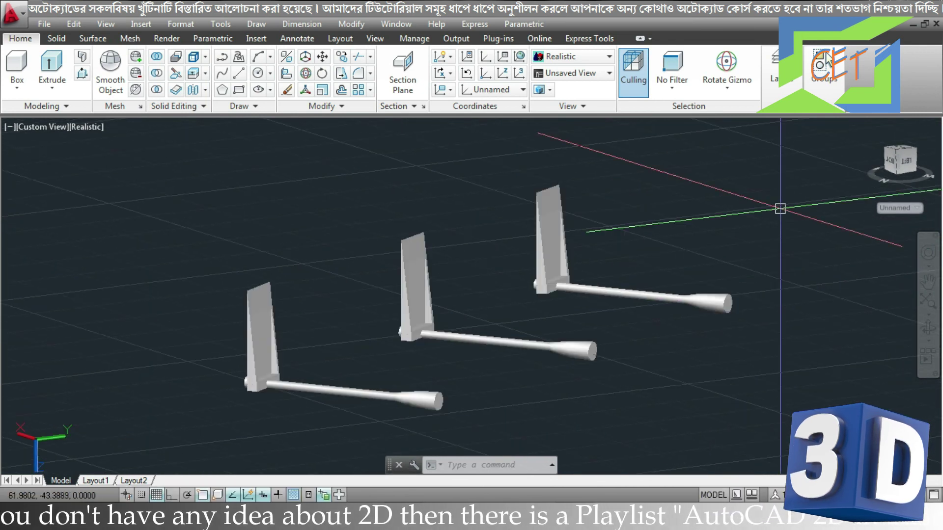